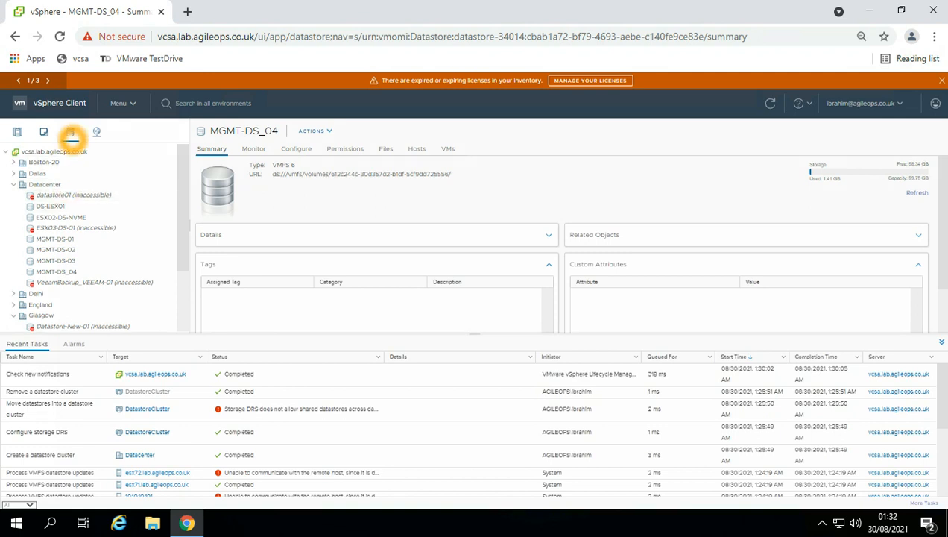
Rescan storage on host esx-02.agileops.co.uk for new storage devices and new VMFS volumes.
{"action": "left_click_drag", "start_coordinate": [183, 177], "coordinate": [184, 180]}
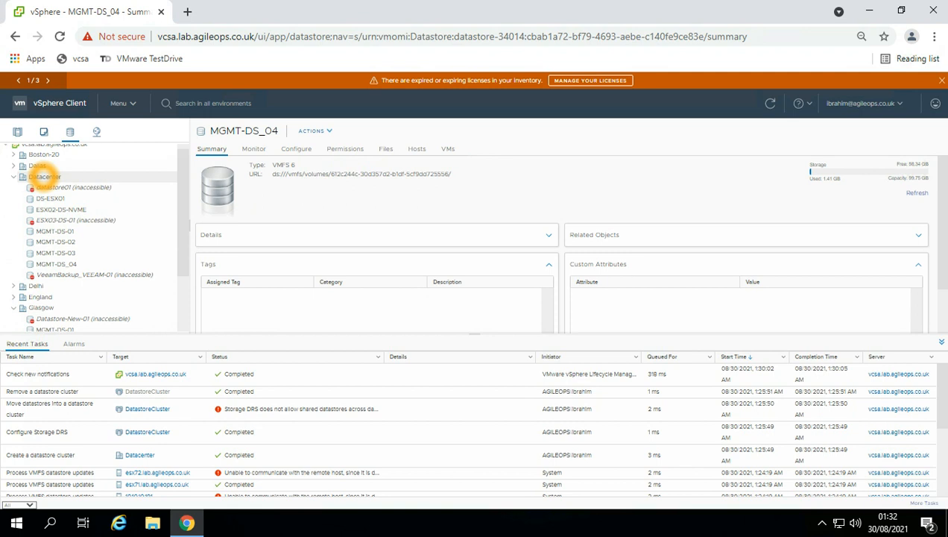
{"action": "left_click", "coordinate": [17, 131]}
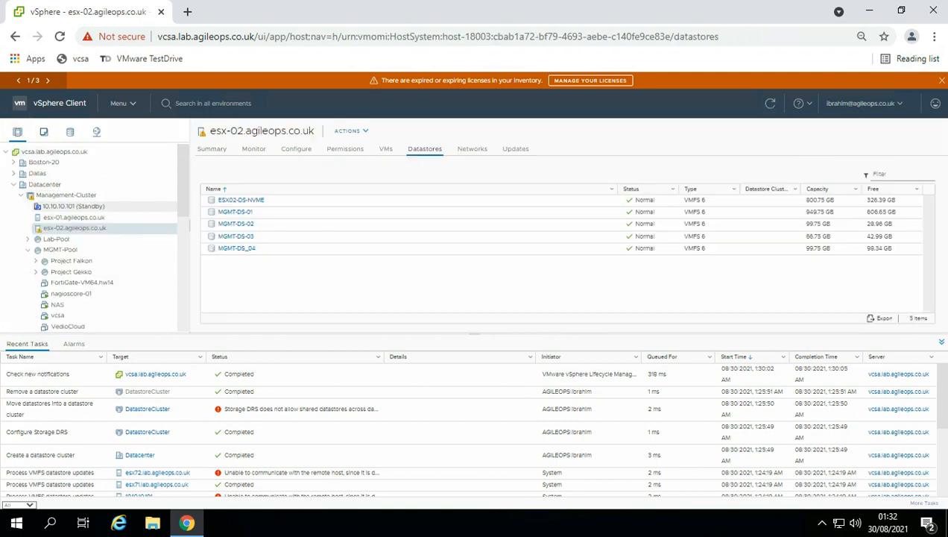
{"action": "right_click", "coordinate": [74, 227]}
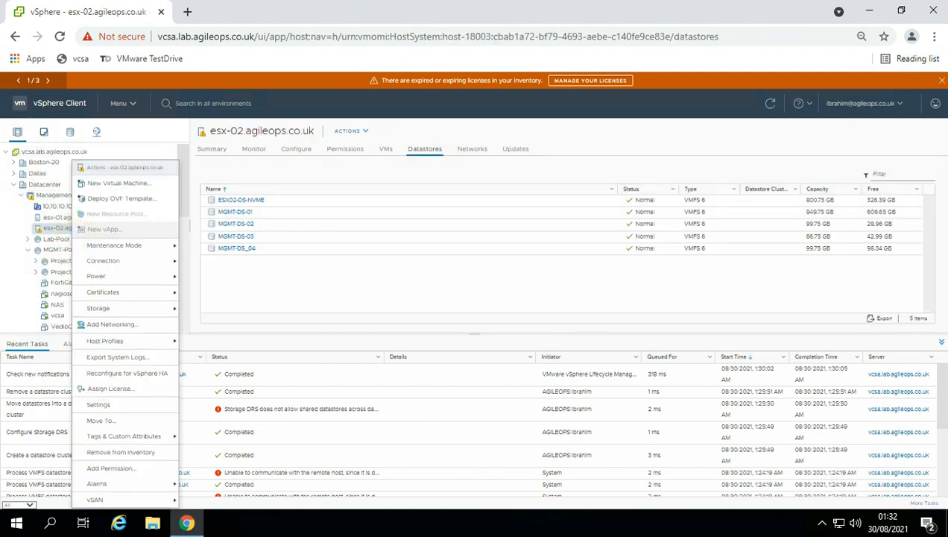
{"action": "mouse_move", "coordinate": [118, 290]}
{"action": "mouse_move", "coordinate": [141, 308]}
{"action": "left_click", "coordinate": [200, 326]}
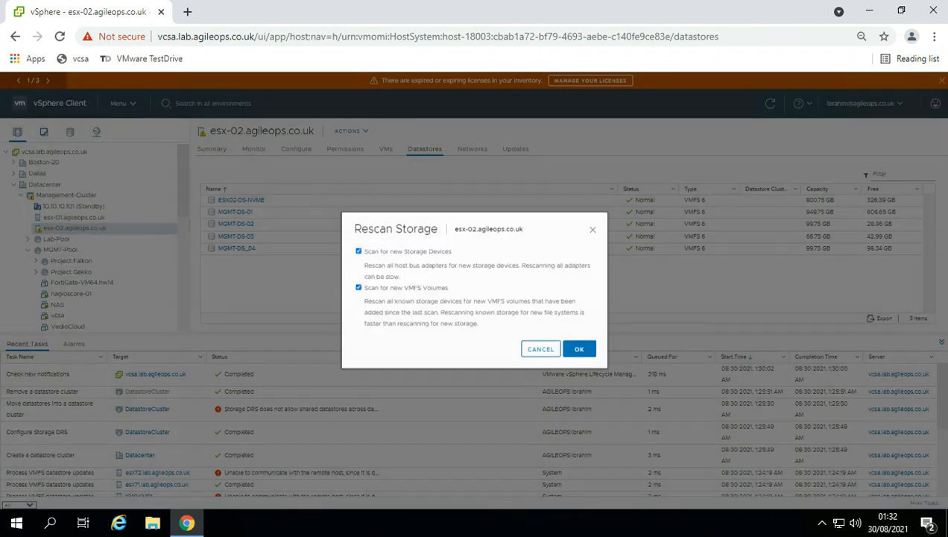
{"action": "left_click", "coordinate": [582, 349]}
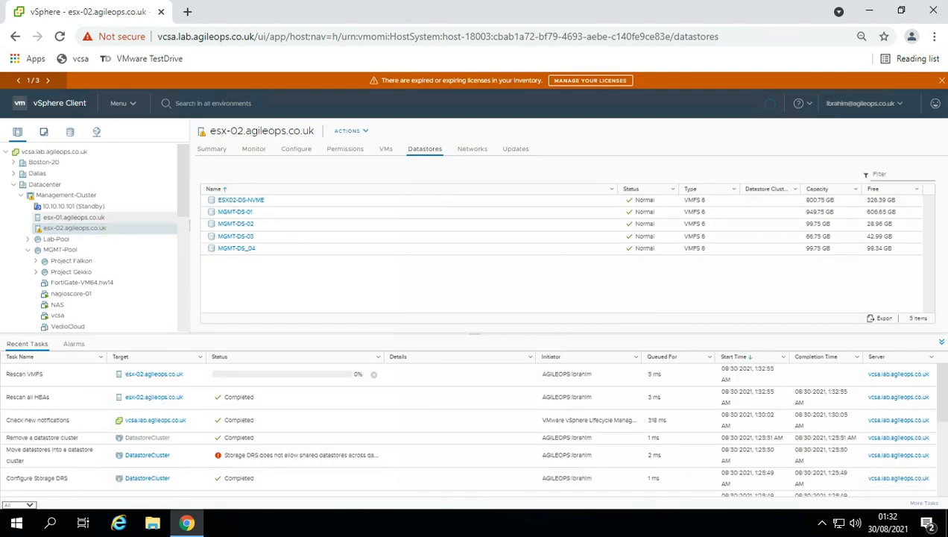
Rescan host esx-01.agileops.co.uk for new storage devices and new VMFS volumes.
{"action": "right_click", "coordinate": [101, 217]}
{"action": "mouse_move", "coordinate": [149, 308]}
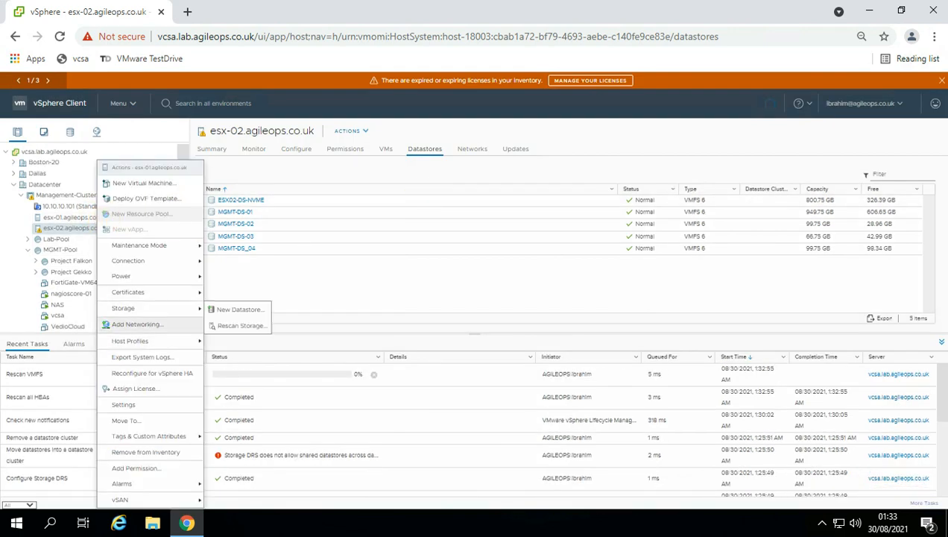
{"action": "left_click", "coordinate": [227, 326]}
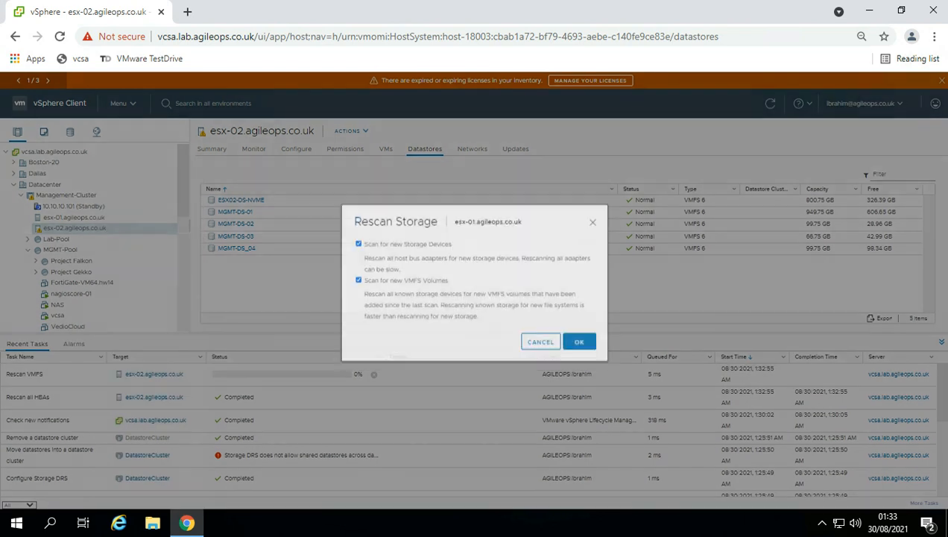
{"action": "left_click", "coordinate": [579, 349]}
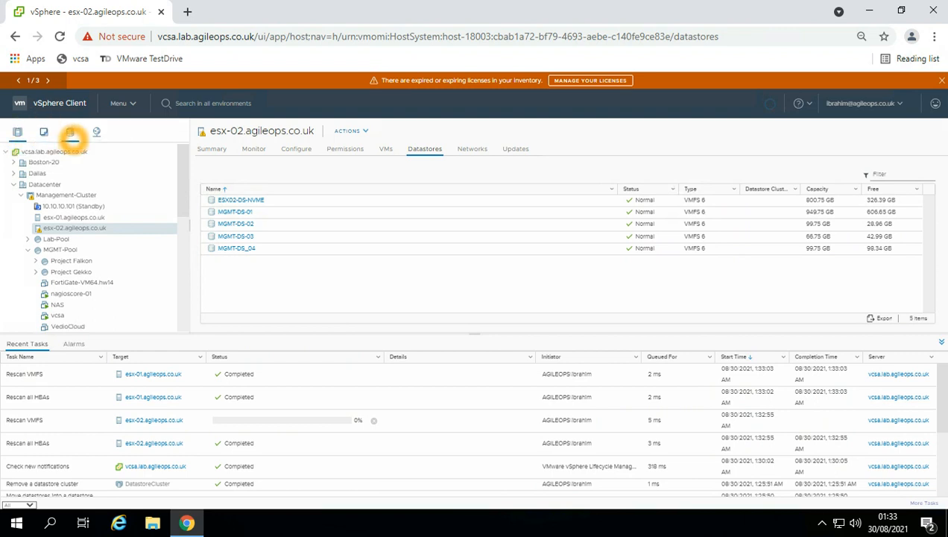
Start creating a new datastore cluster in the Datacenter object of the storage inventory.
{"action": "left_click", "coordinate": [70, 134]}
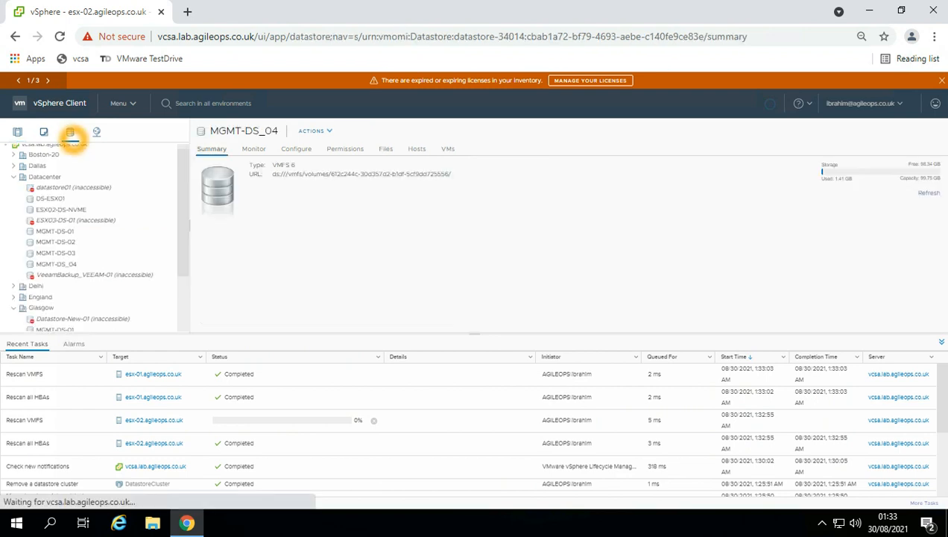
{"action": "left_click", "coordinate": [44, 175]}
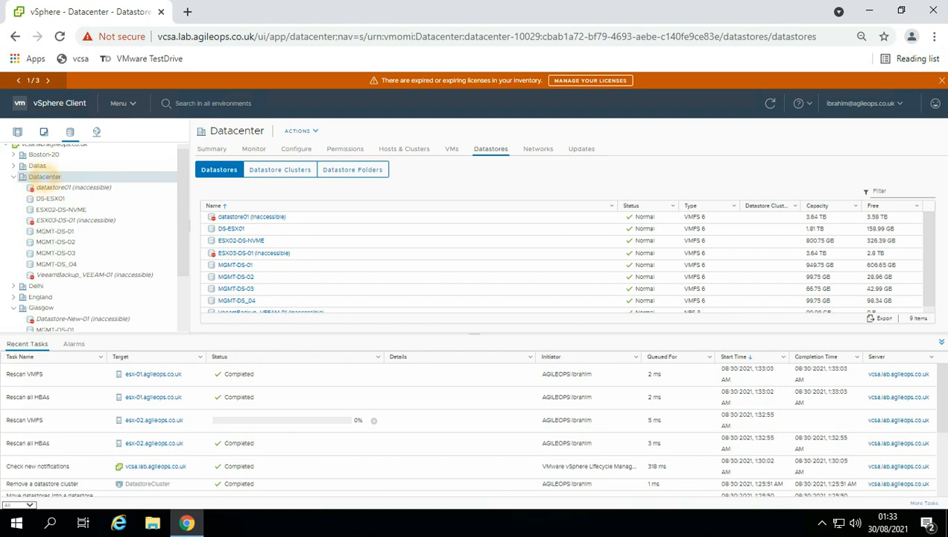
{"action": "right_click", "coordinate": [45, 177]}
{"action": "left_click", "coordinate": [37, 208]}
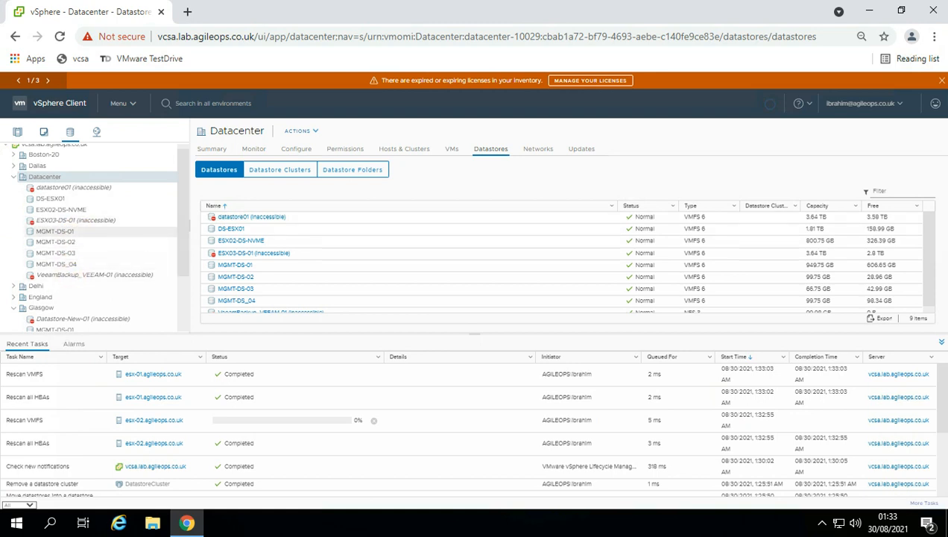
{"action": "right_click", "coordinate": [51, 177]}
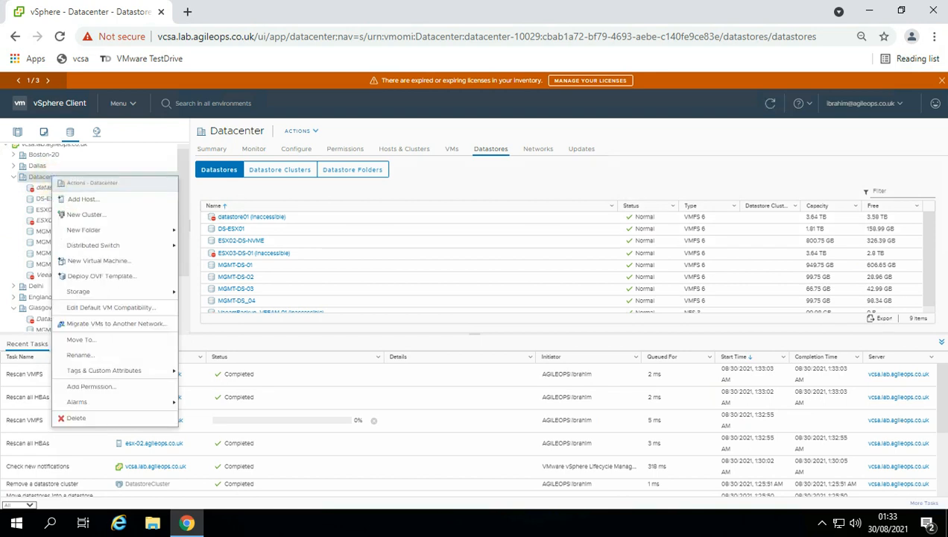
{"action": "left_click", "coordinate": [116, 247]}
{"action": "left_click", "coordinate": [141, 234]}
{"action": "mouse_move", "coordinate": [97, 294]}
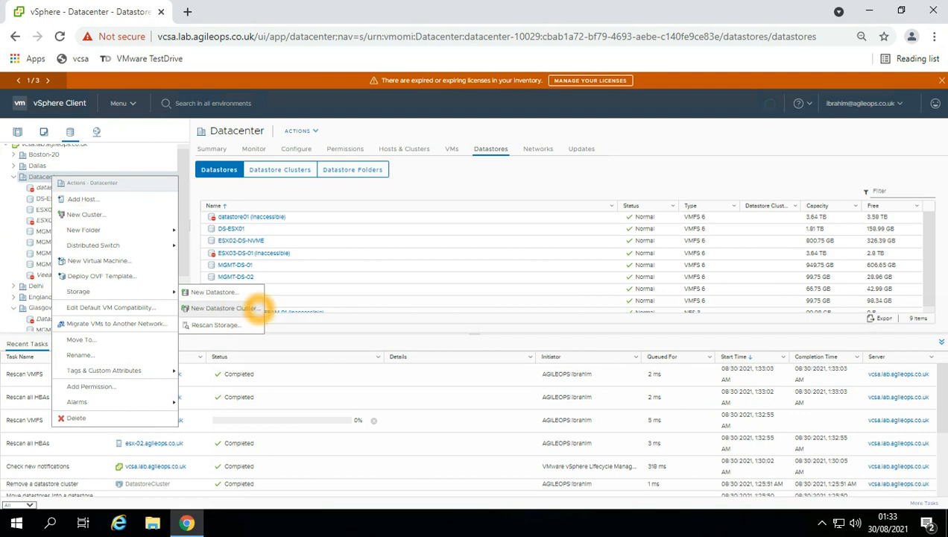
{"action": "left_click", "coordinate": [257, 308]}
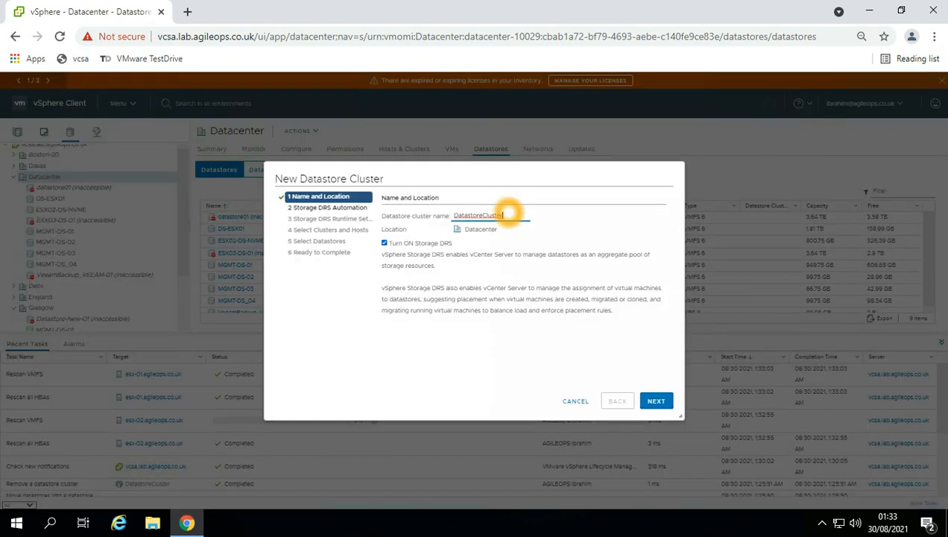
Name the new datastore cluster Mgmt-Cluster-01 and continue from the name and location page.
{"action": "double_click", "coordinate": [507, 214]}
{"action": "type", "text": "Mgmt-C"}
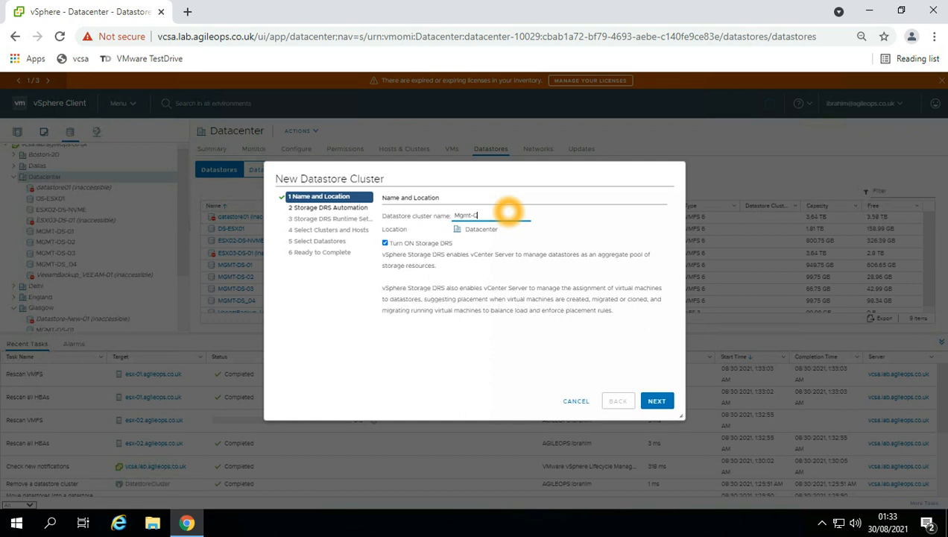
{"action": "type", "text": "luster-0"}
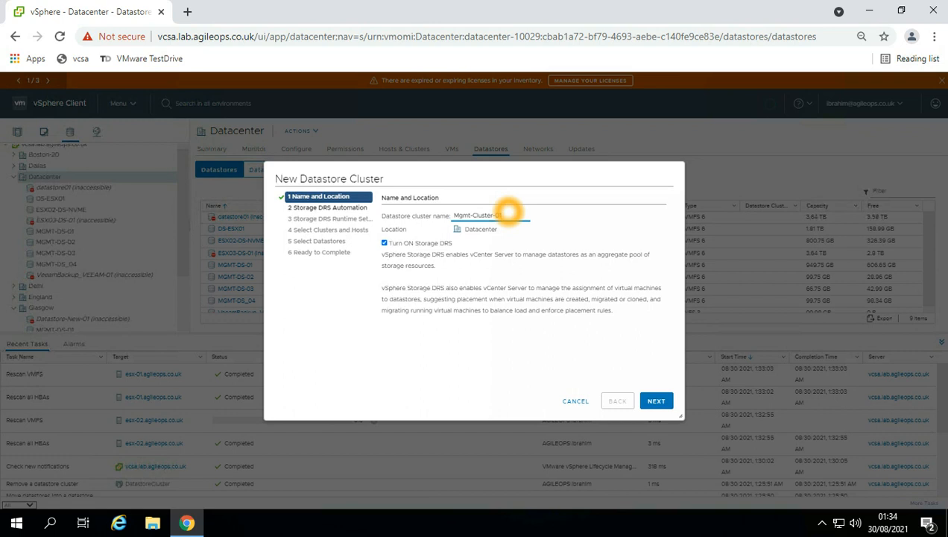
{"action": "type", "text": "1"}
{"action": "left_click", "coordinate": [656, 400]}
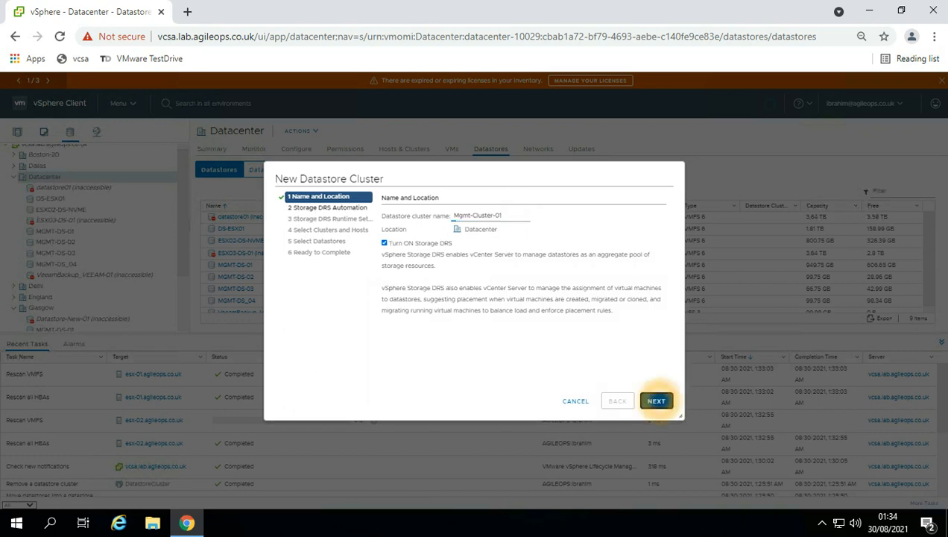
Return to the name and location page and turn off Storage DRS for the cluster.
{"action": "left_click", "coordinate": [618, 401]}
{"action": "left_click", "coordinate": [387, 248]}
{"action": "left_click", "coordinate": [440, 248]}
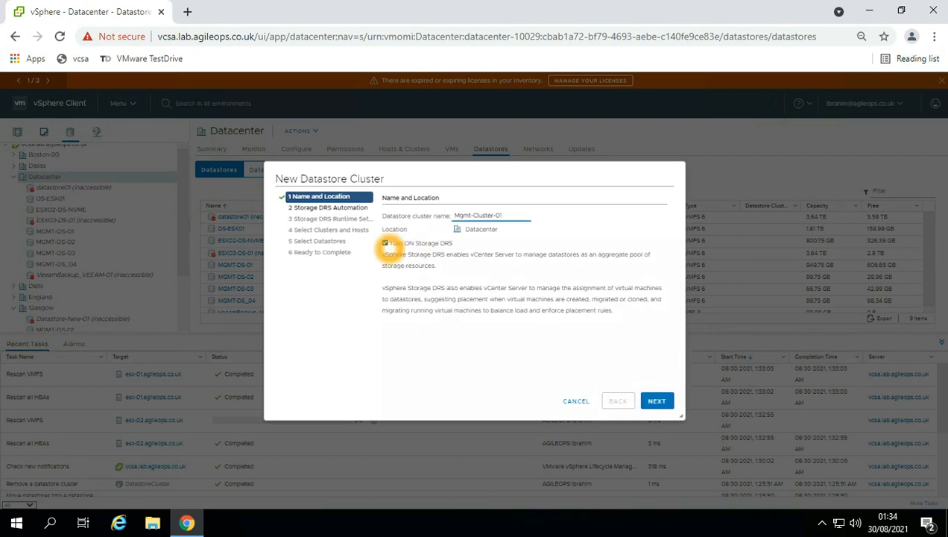
{"action": "left_click", "coordinate": [385, 244]}
{"action": "left_click", "coordinate": [413, 270]}
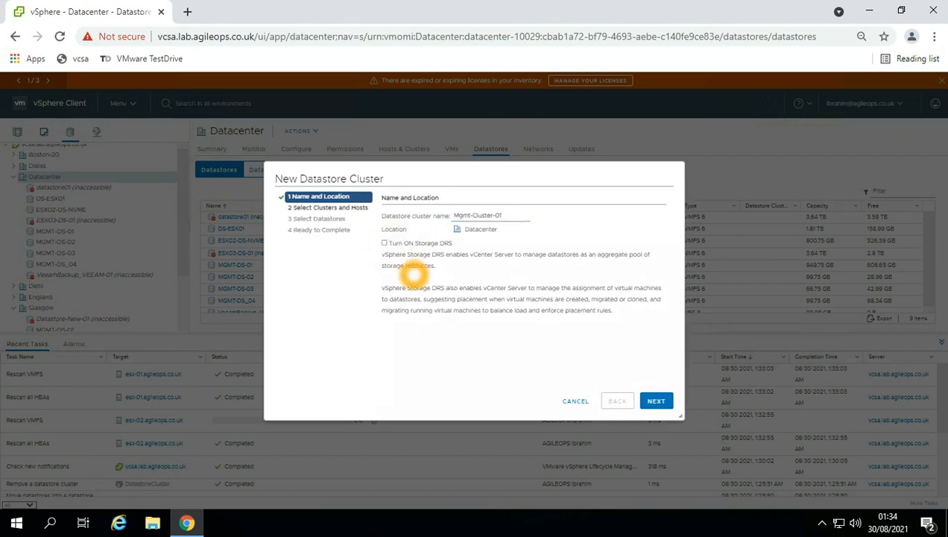
Switch to the PowerPoint slide show to view the Storage DRS sketch, and return to the vSphere Client window.
{"action": "key", "text": "alt+Tab"}
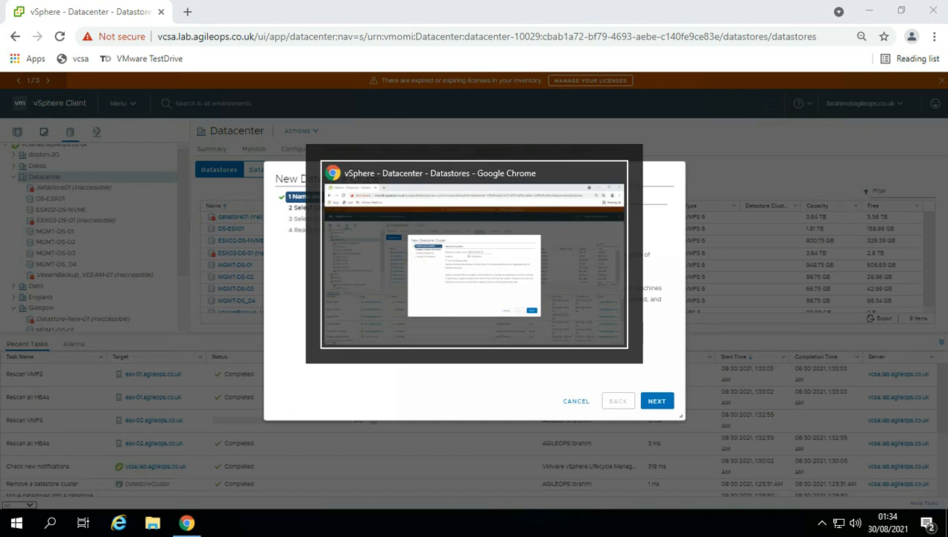
{"action": "key", "text": "alt+Tab"}
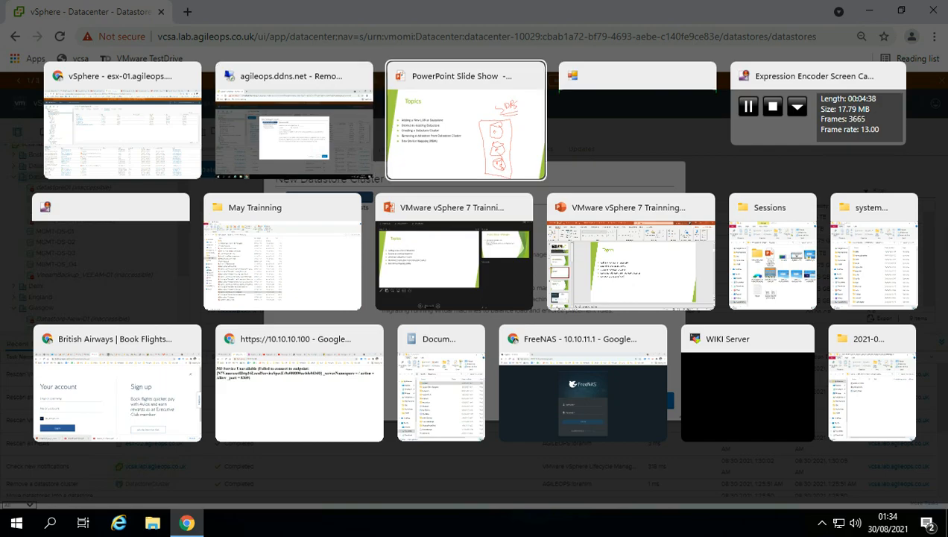
{"action": "key", "text": "alt+Tab"}
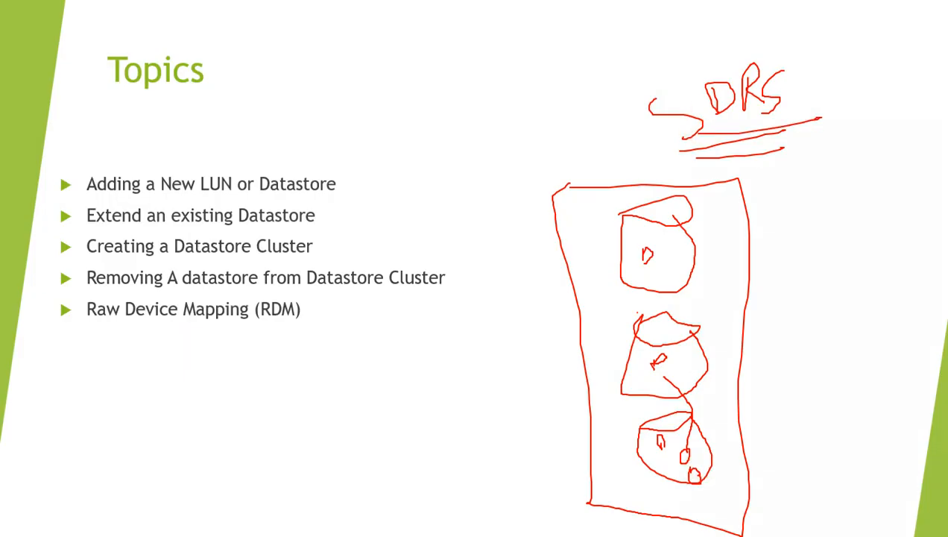
{"action": "key", "text": "alt+Tab"}
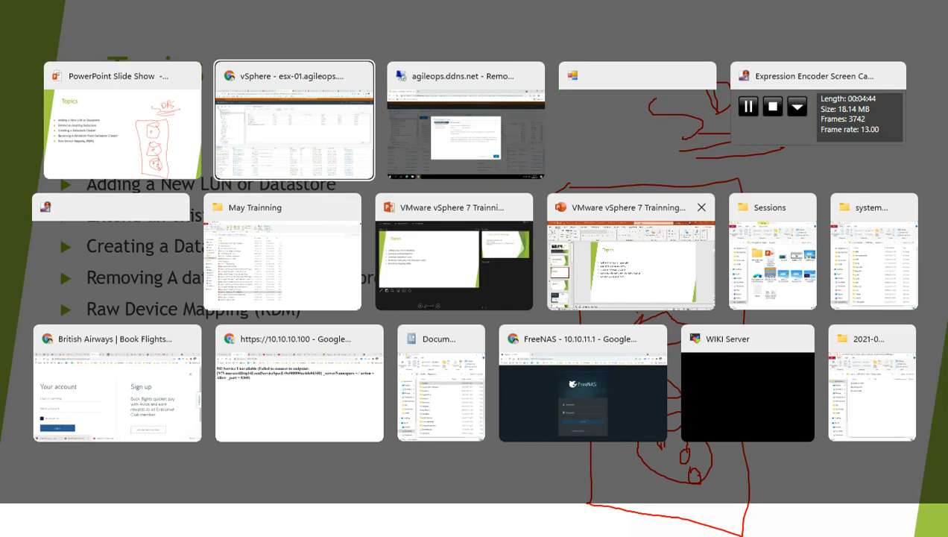
{"action": "key", "text": "alt+Tab"}
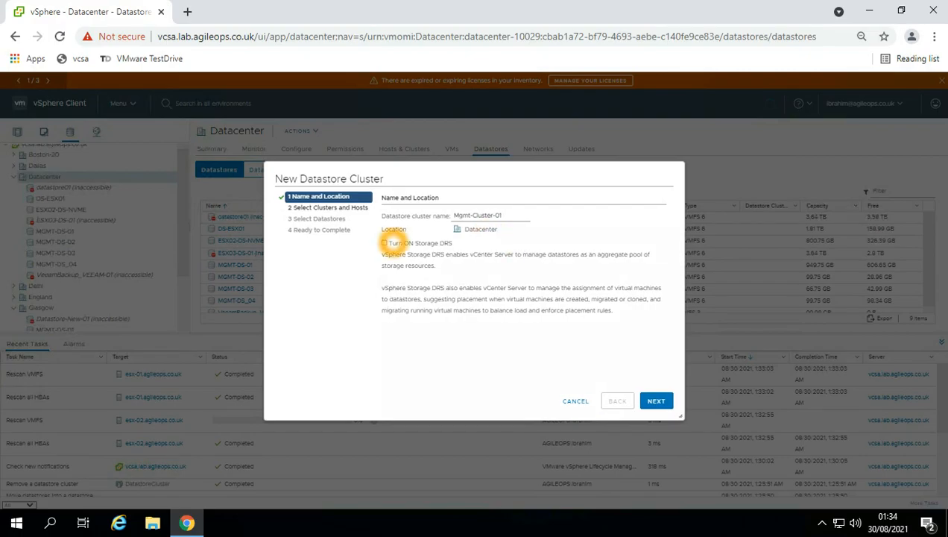
Turn on Storage DRS for the datastore cluster and accept the Fully Automated automation level.
{"action": "left_click", "coordinate": [403, 245]}
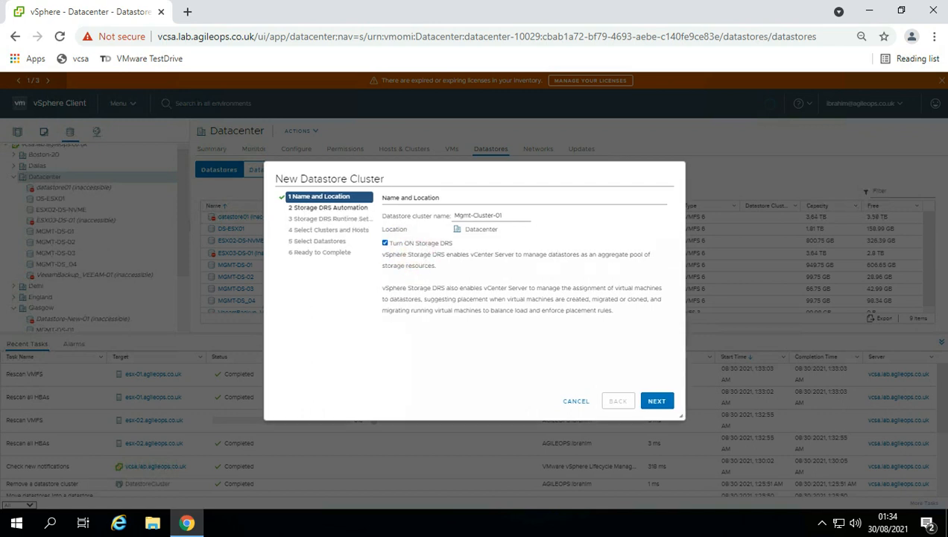
{"action": "left_click", "coordinate": [657, 401]}
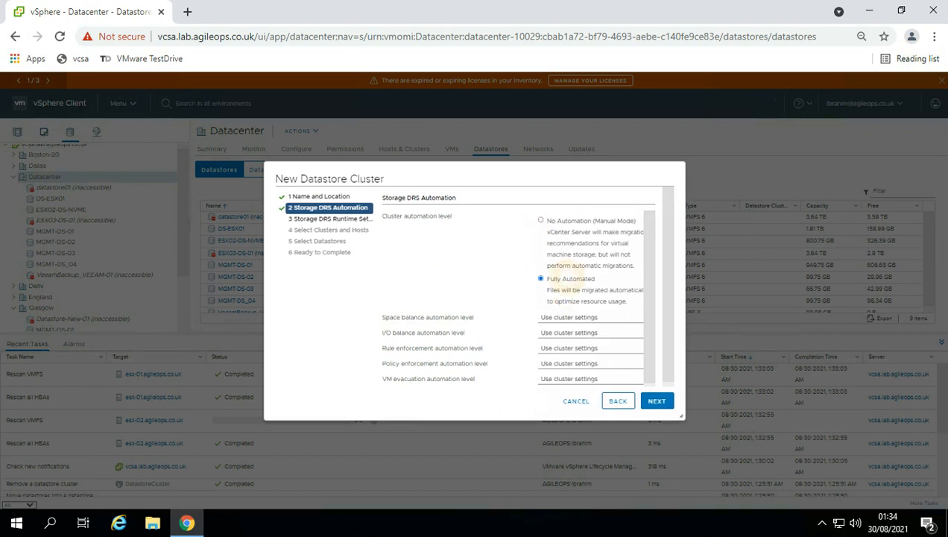
{"action": "left_click", "coordinate": [656, 401]}
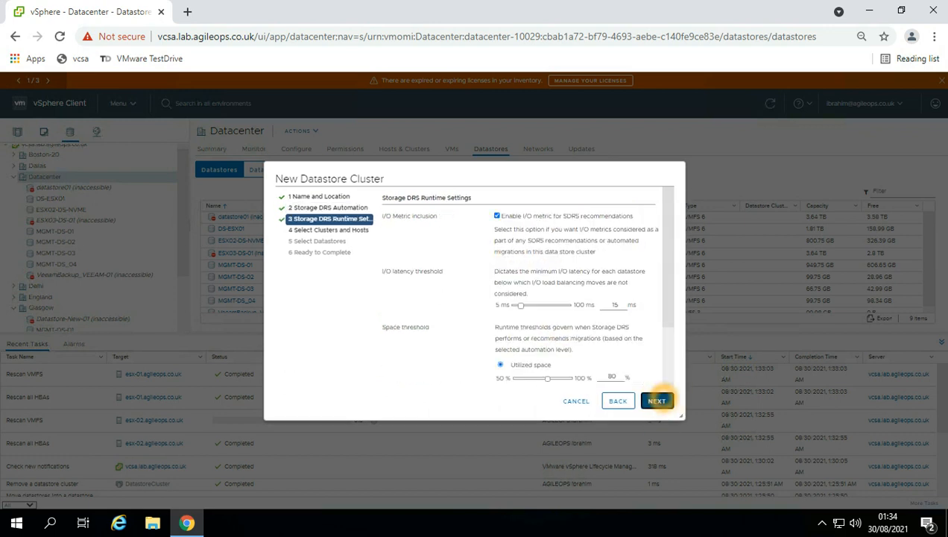
Revisit the Storage DRS runtime settings to adjust the utilized space threshold, and continue to the cluster and host selection.
{"action": "left_click", "coordinate": [657, 401]}
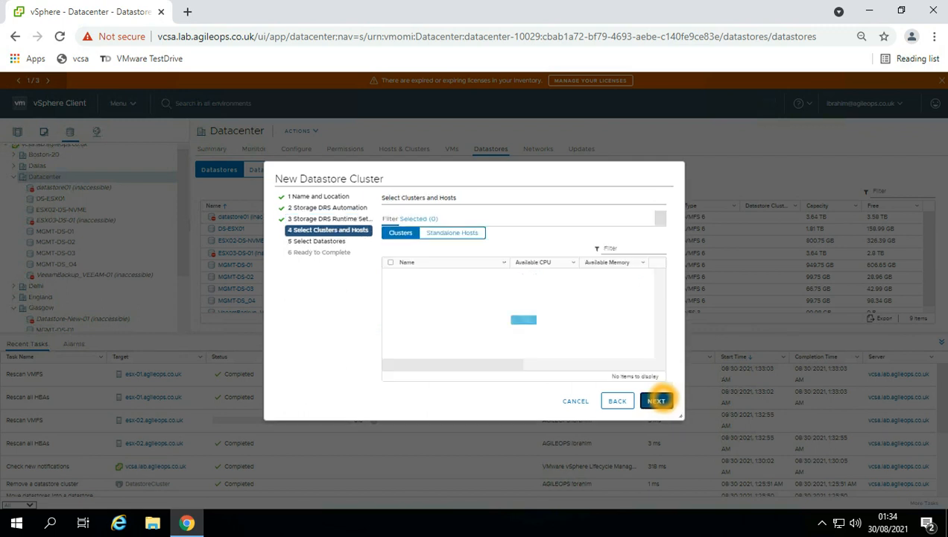
{"action": "left_click", "coordinate": [617, 401]}
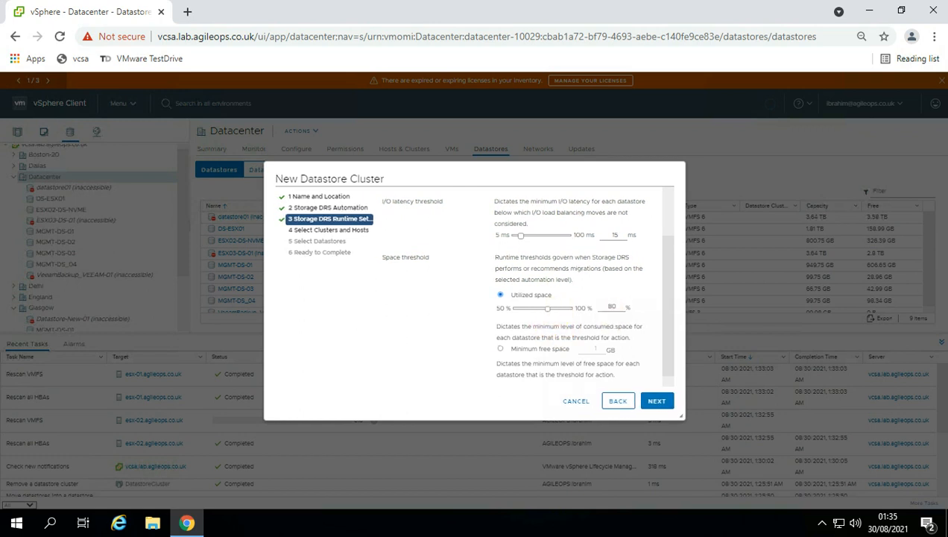
{"action": "left_click_drag", "start_coordinate": [547, 309], "coordinate": [542, 308]}
{"action": "left_click", "coordinate": [657, 401]}
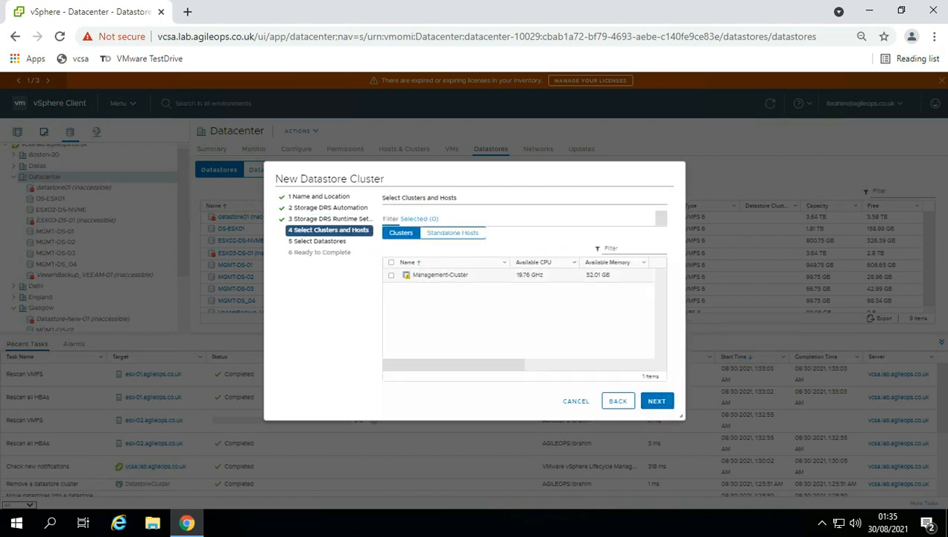
Select Management-Cluster as the host cluster for the datastore cluster and continue to the datastore selection.
{"action": "left_click", "coordinate": [390, 275]}
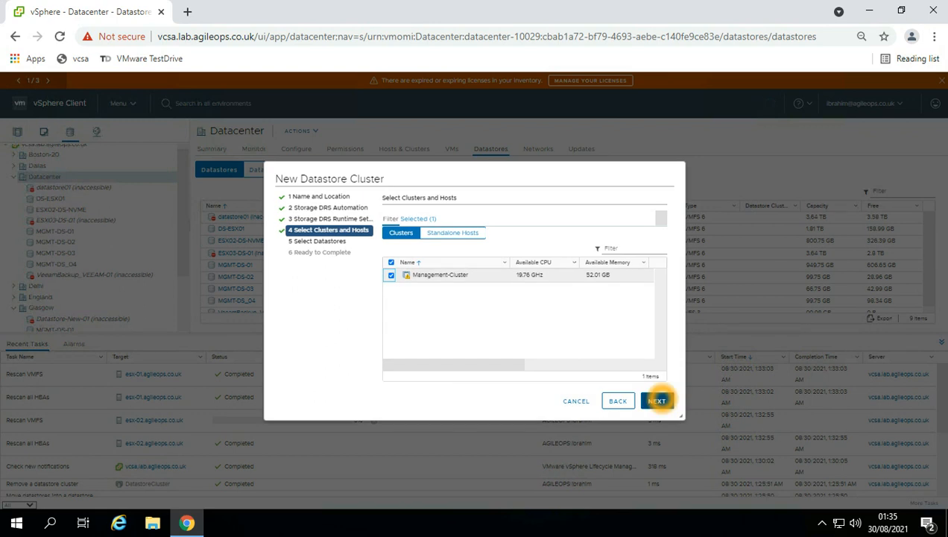
{"action": "left_click", "coordinate": [657, 401]}
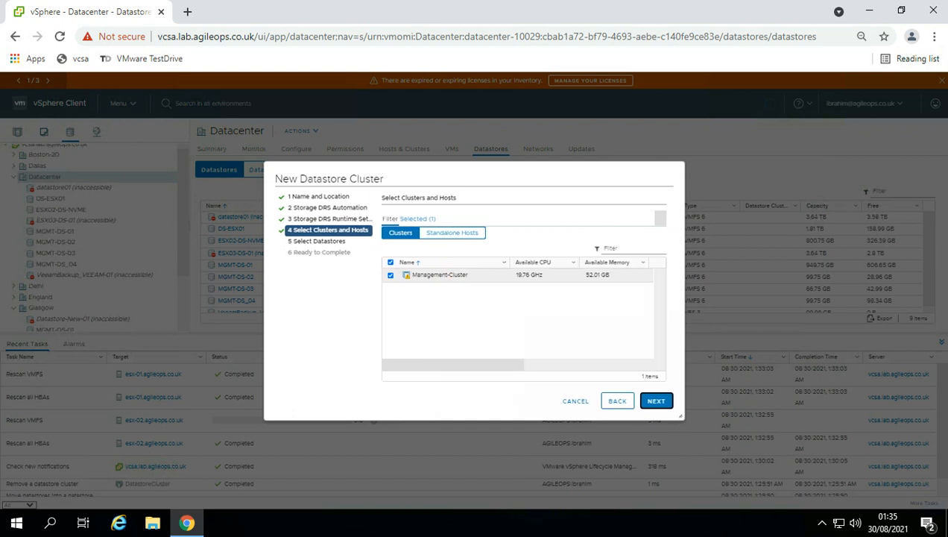
{"action": "left_click", "coordinate": [661, 397]}
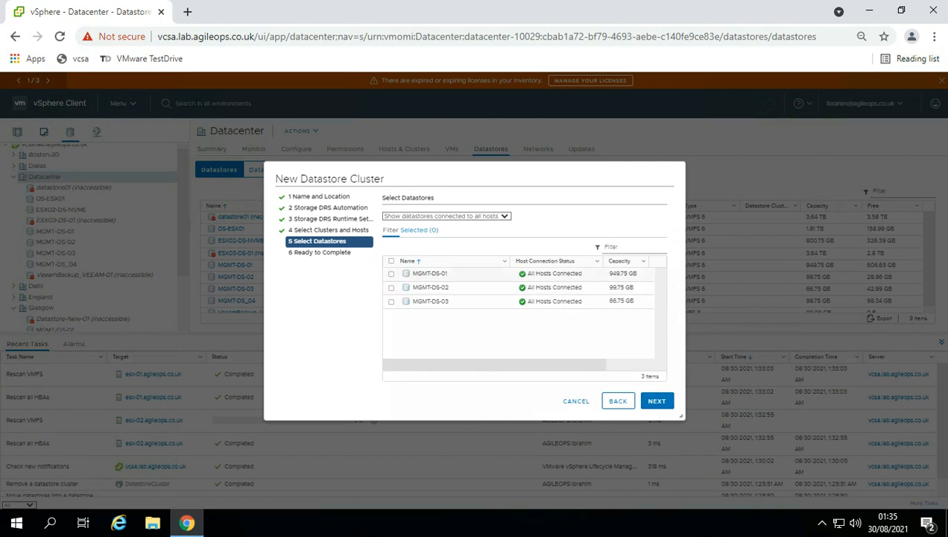
Select MGMT-DS-02 and MGMT-DS-03 for the datastore cluster and review the Ready to Complete summary.
{"action": "left_click", "coordinate": [392, 274]}
{"action": "left_click", "coordinate": [391, 287]}
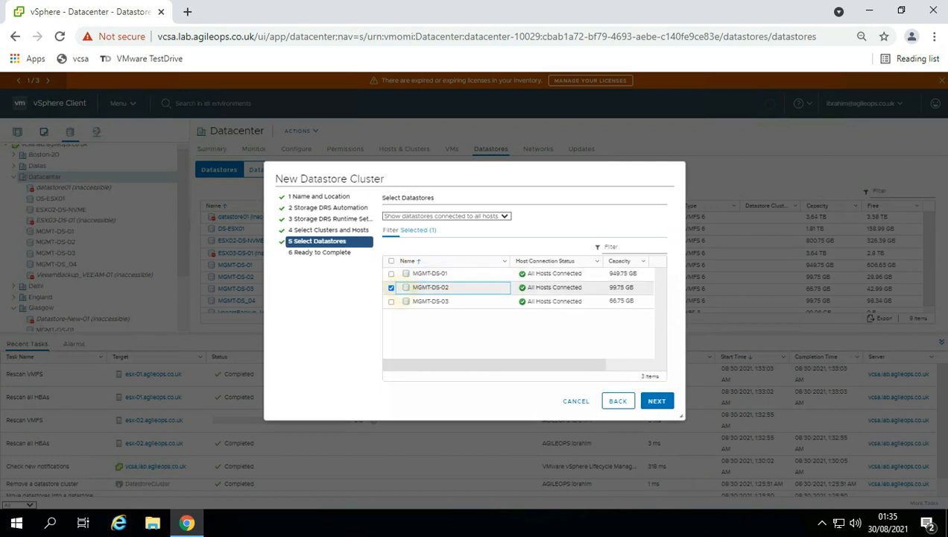
{"action": "left_click", "coordinate": [391, 301]}
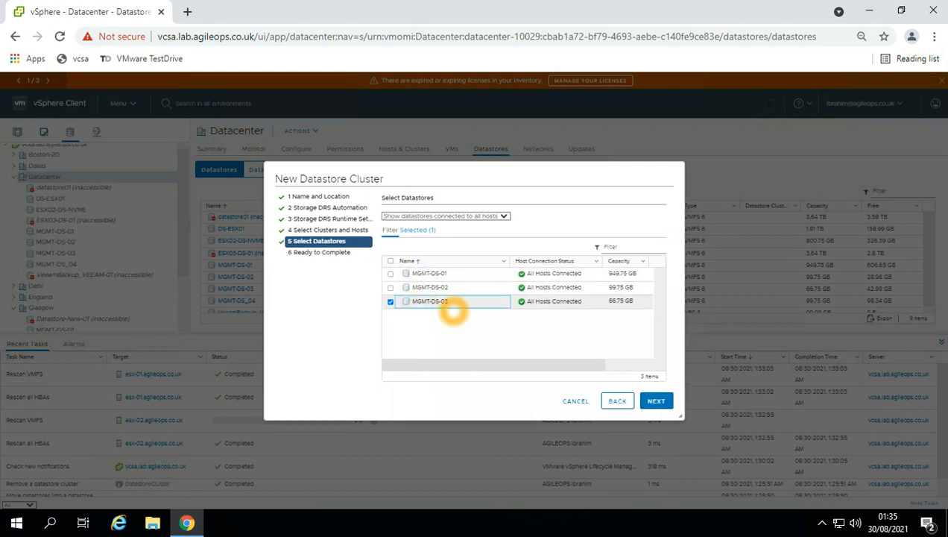
{"action": "left_click", "coordinate": [657, 400]}
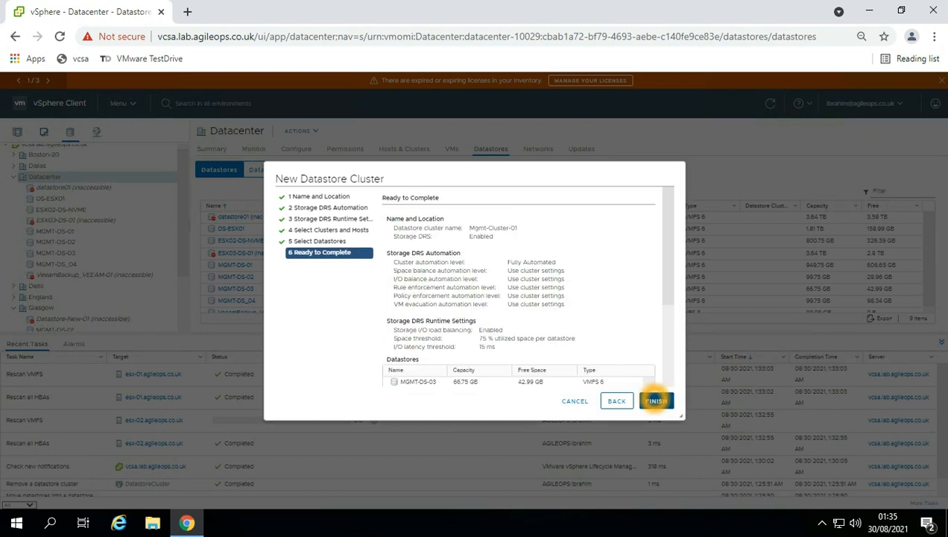
{"action": "left_click_drag", "start_coordinate": [669, 282], "coordinate": [671, 358]}
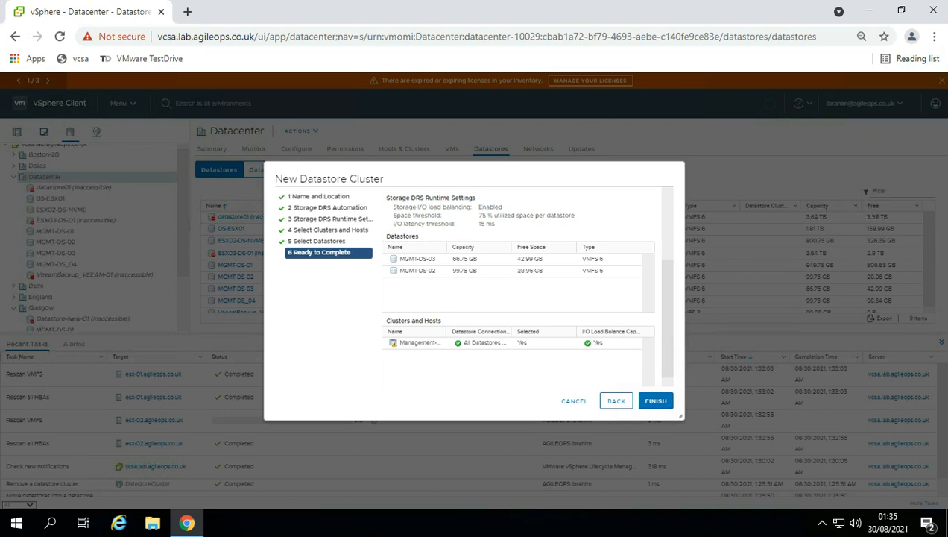
Go back to add MGMT-DS-01 to the datastore selection and try to create the datastore cluster Mgmt-Cluster-01.
{"action": "left_click", "coordinate": [615, 400]}
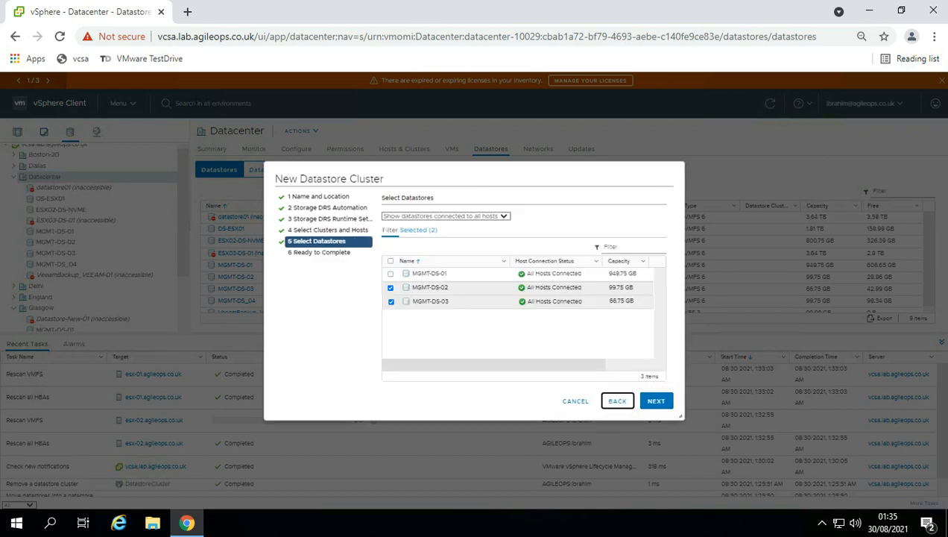
{"action": "left_click", "coordinate": [390, 274]}
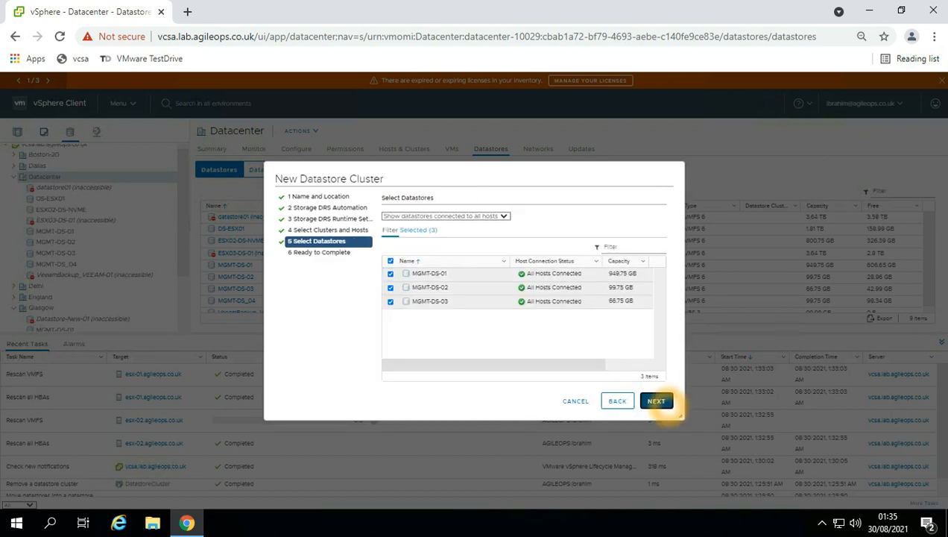
{"action": "left_click", "coordinate": [659, 402]}
{"action": "scroll", "coordinate": [440, 350], "scroll_direction": "down", "scroll_amount": 2}
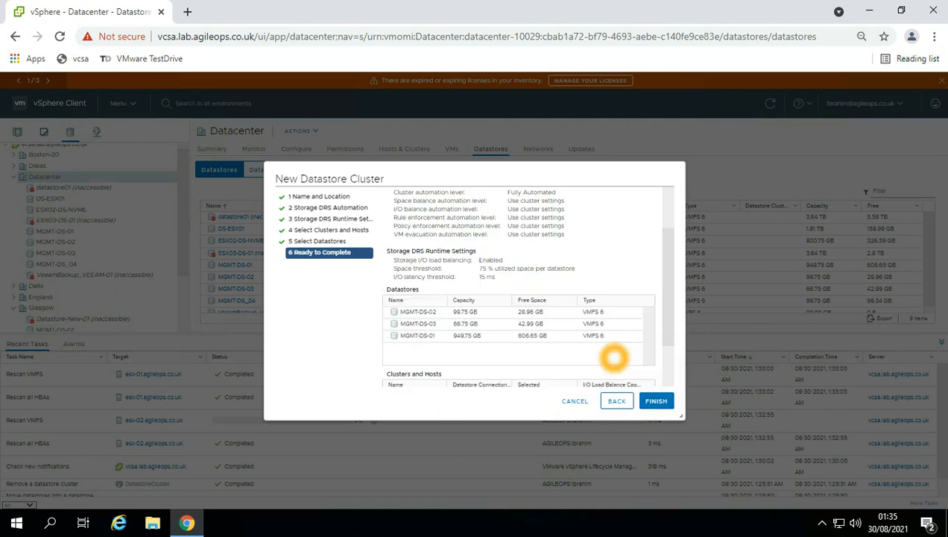
{"action": "left_click", "coordinate": [655, 401]}
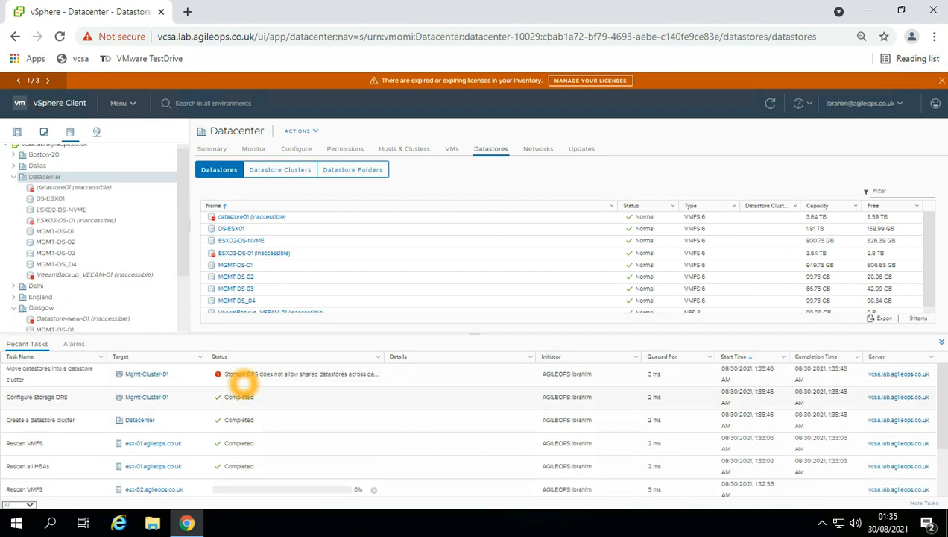
Examine the recent tasks for Mgmt-Cluster-01 and the hosts under Management-Cluster, and return to the datastore inventory.
{"action": "left_click", "coordinate": [224, 386]}
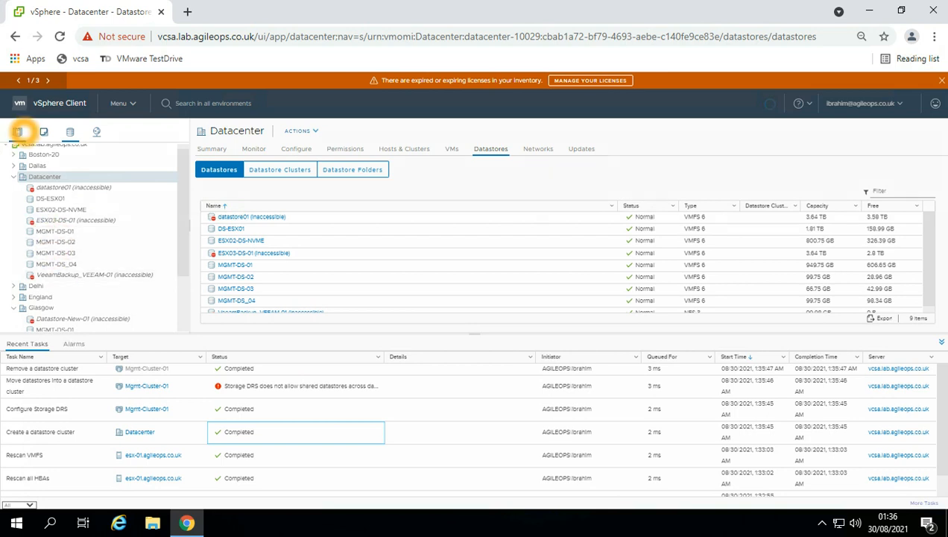
{"action": "left_click", "coordinate": [17, 131]}
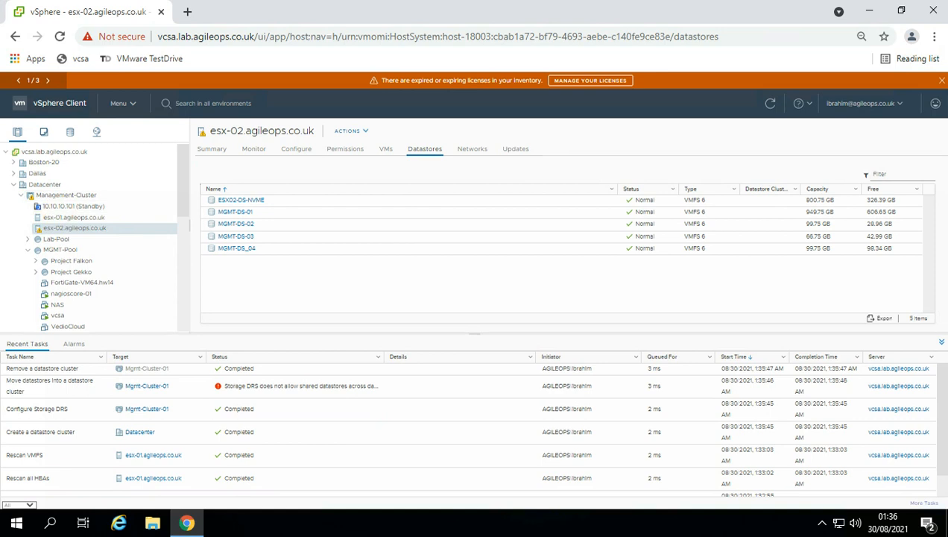
{"action": "left_click", "coordinate": [29, 196]}
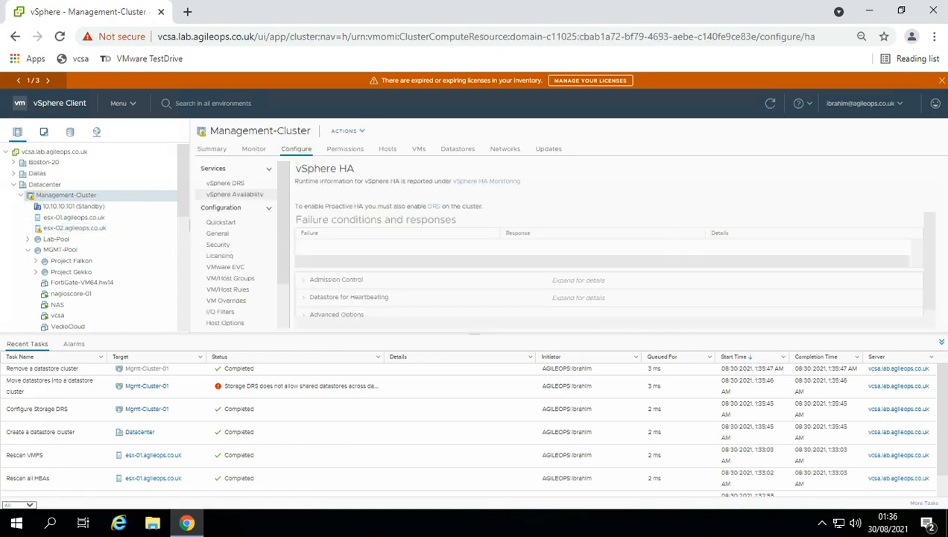
{"action": "left_click", "coordinate": [20, 195]}
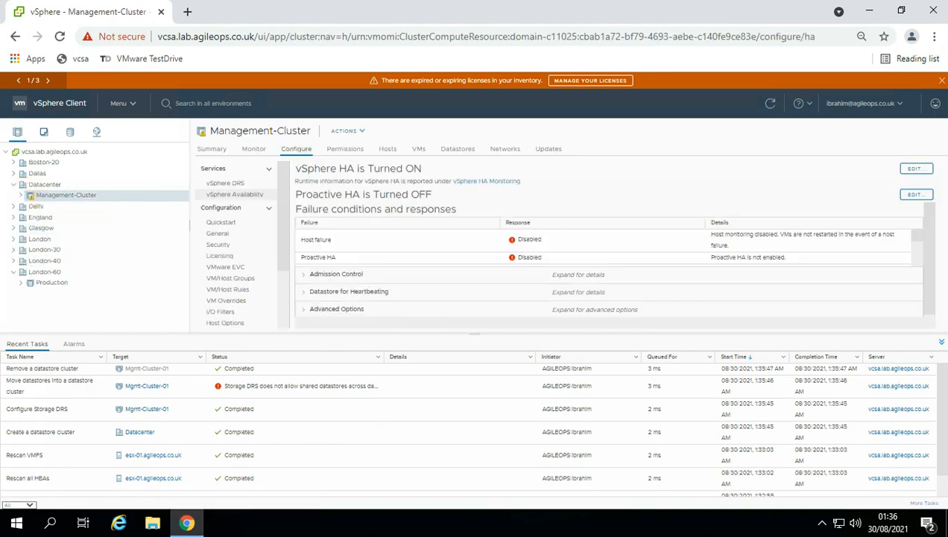
{"action": "left_click", "coordinate": [20, 195]}
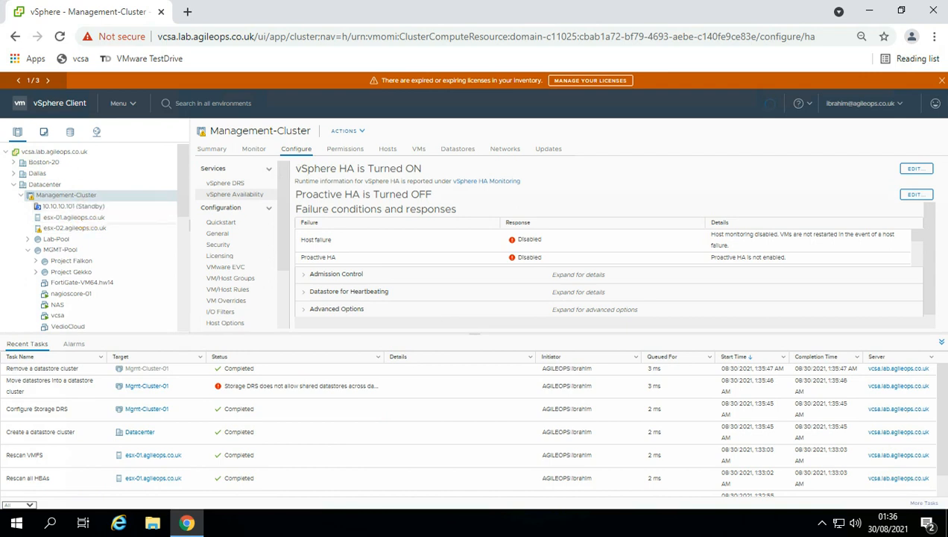
{"action": "left_click", "coordinate": [70, 131]}
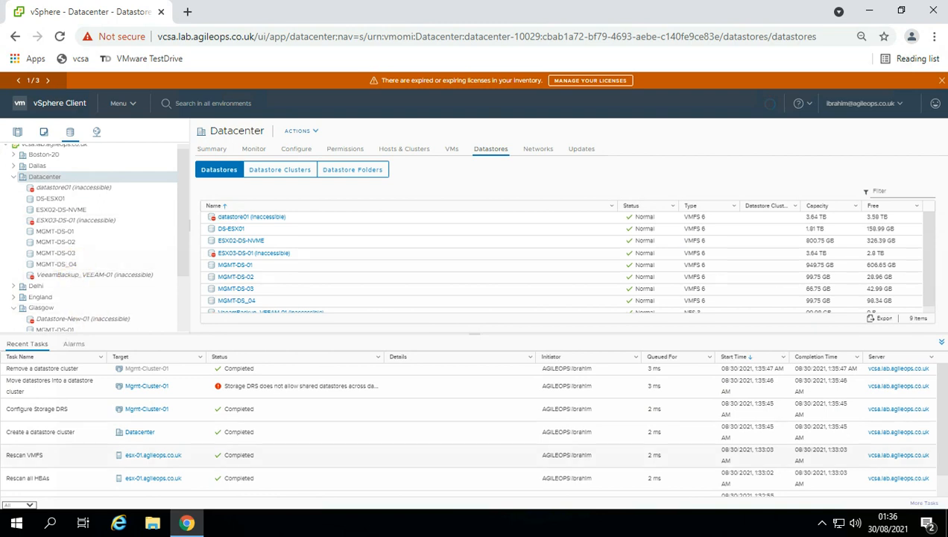
Switch to the PowerPoint slide show to review the Topics slide with its sketch, and return to the vSphere Client.
{"action": "mouse_move", "coordinate": [181, 524]}
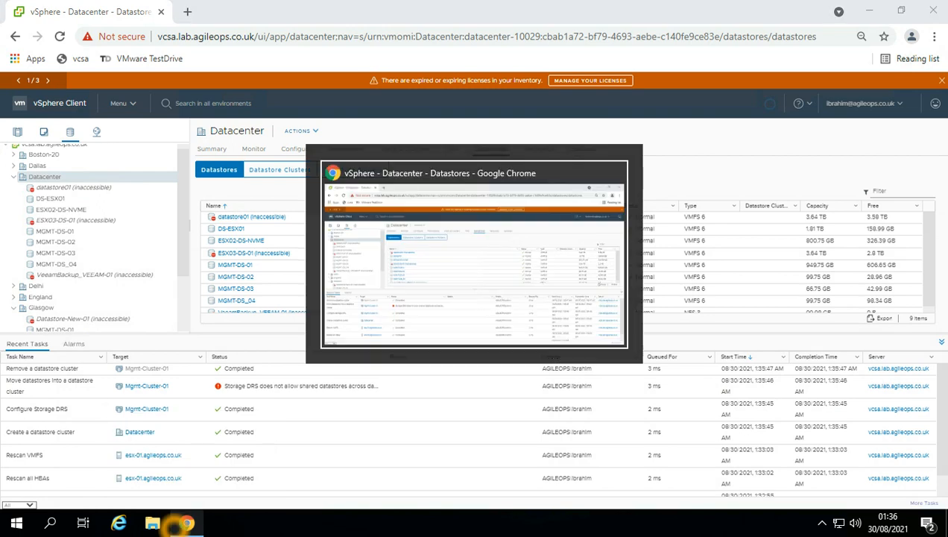
{"action": "key", "text": "alt+Tab"}
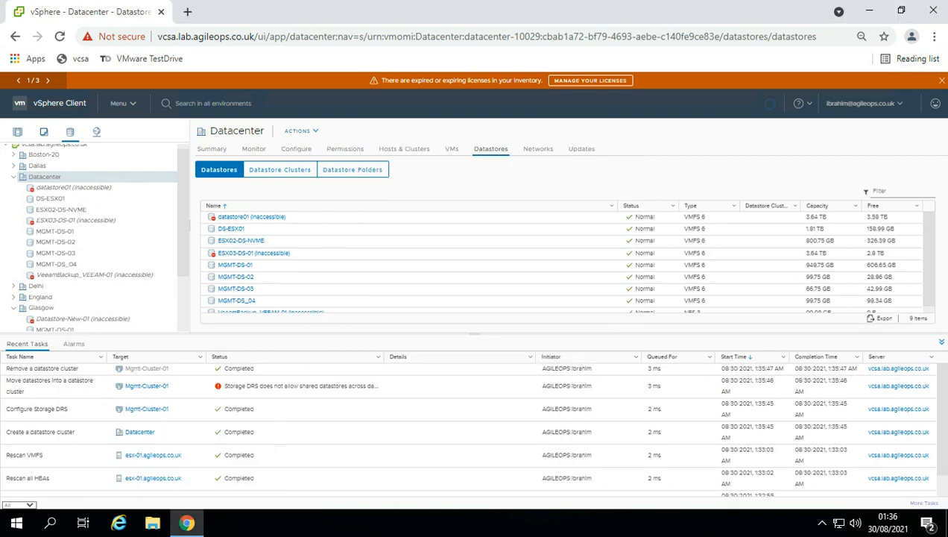
{"action": "key", "text": "alt+Tab"}
{"action": "key", "text": "alt+Tab"}
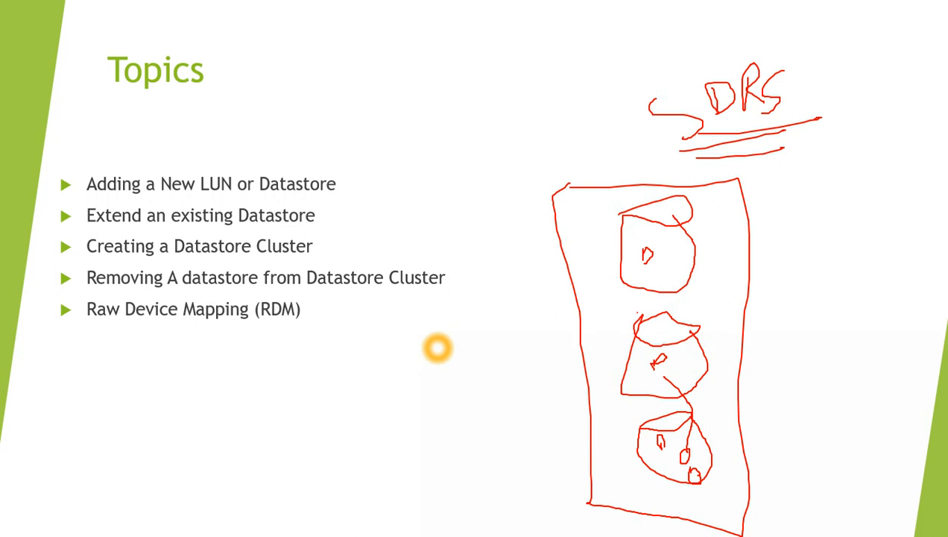
{"action": "key", "text": "alt+Tab"}
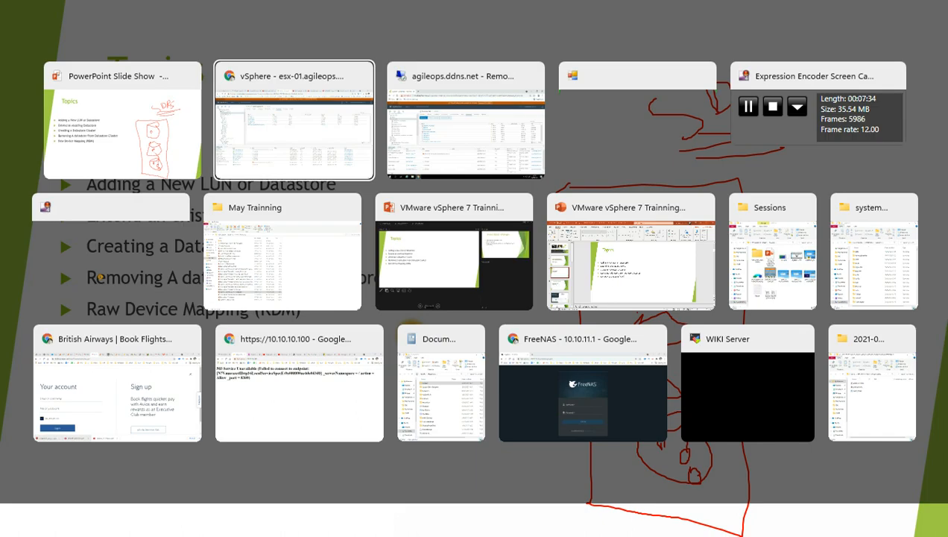
{"action": "key", "text": "Escape"}
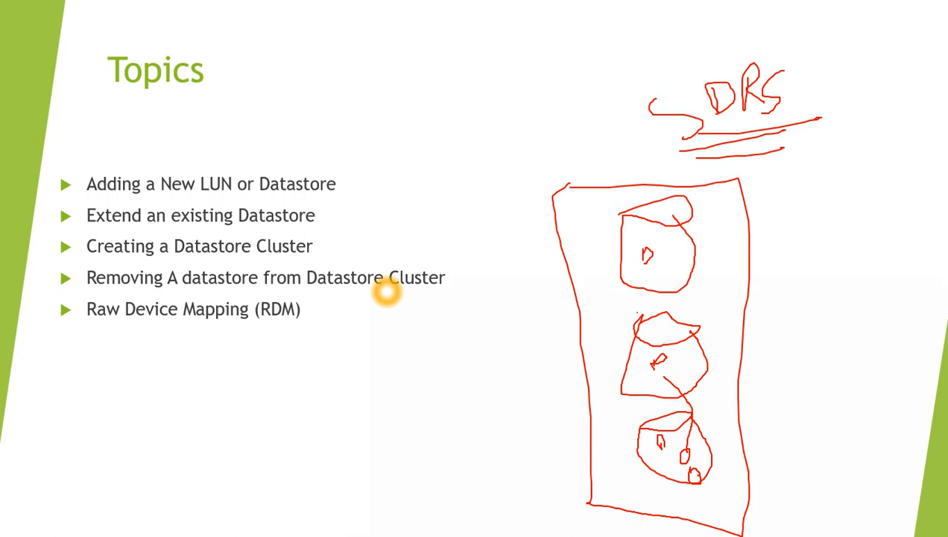
{"action": "key", "text": "alt+Tab"}
{"action": "key", "text": "alt+Tab"}
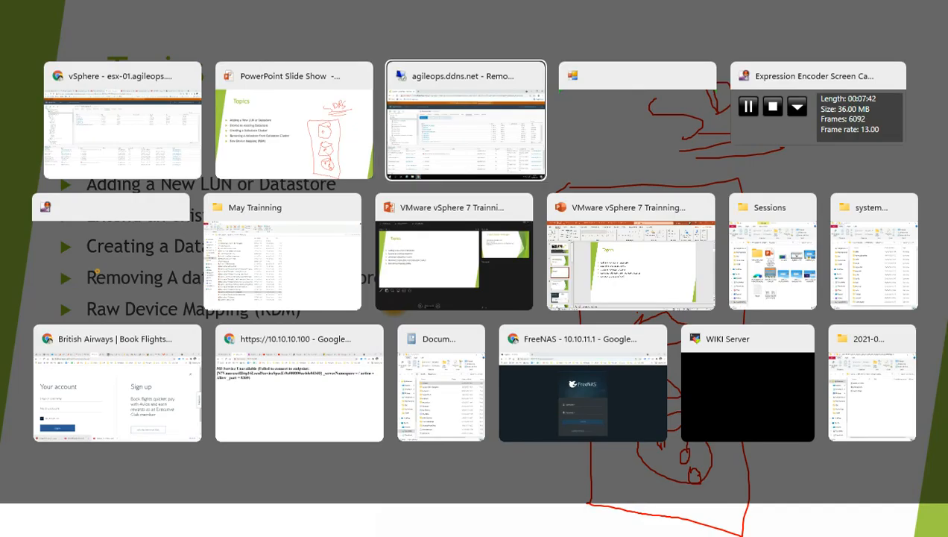
Check which virtual machines are stored on the MGMT-DS_04 datastore.
{"action": "left_click", "coordinate": [58, 264]}
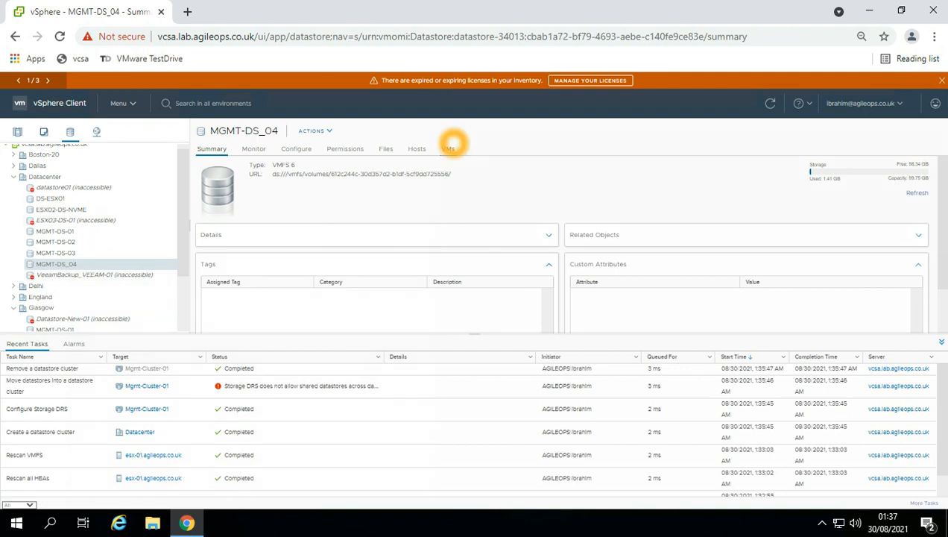
{"action": "left_click", "coordinate": [448, 149]}
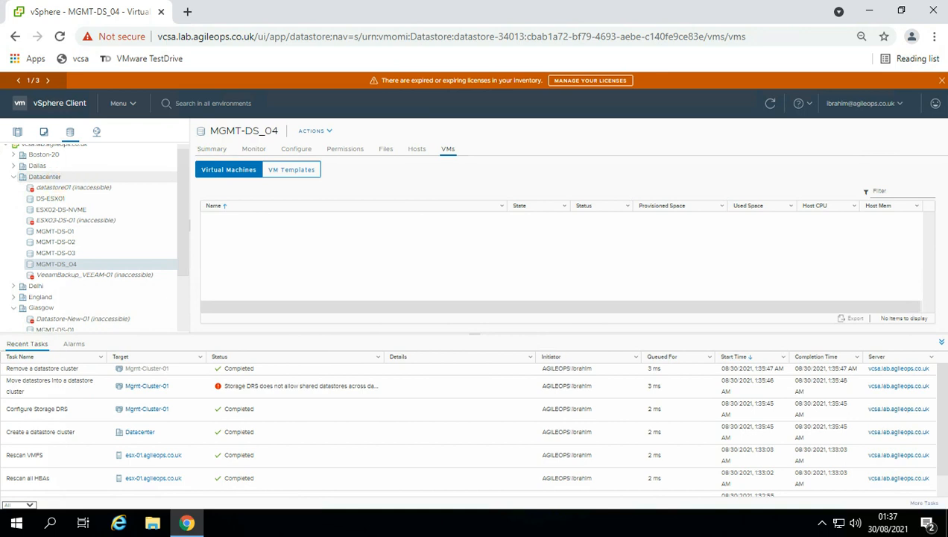
{"action": "right_click", "coordinate": [54, 179]}
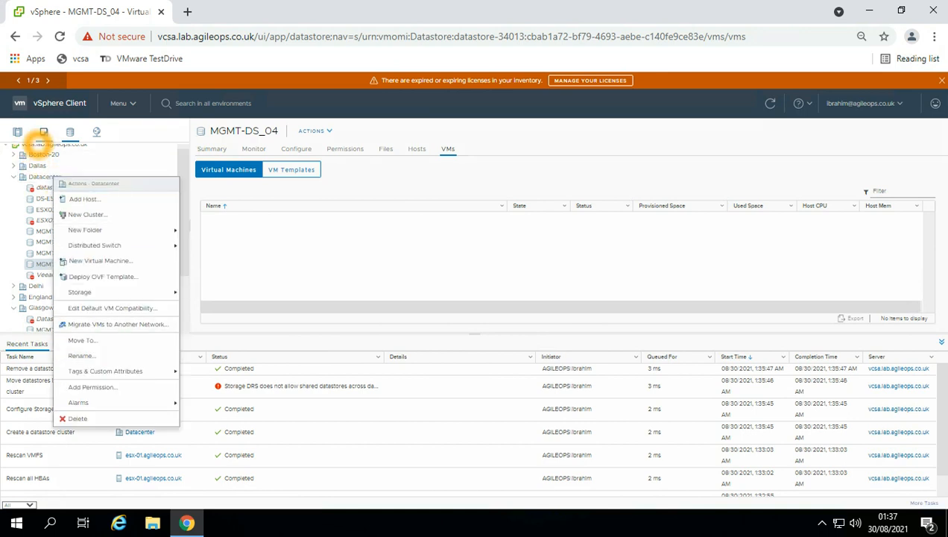
Open the settings of Management-Cluster and view its vSphere Availability configuration.
{"action": "left_click", "coordinate": [17, 132]}
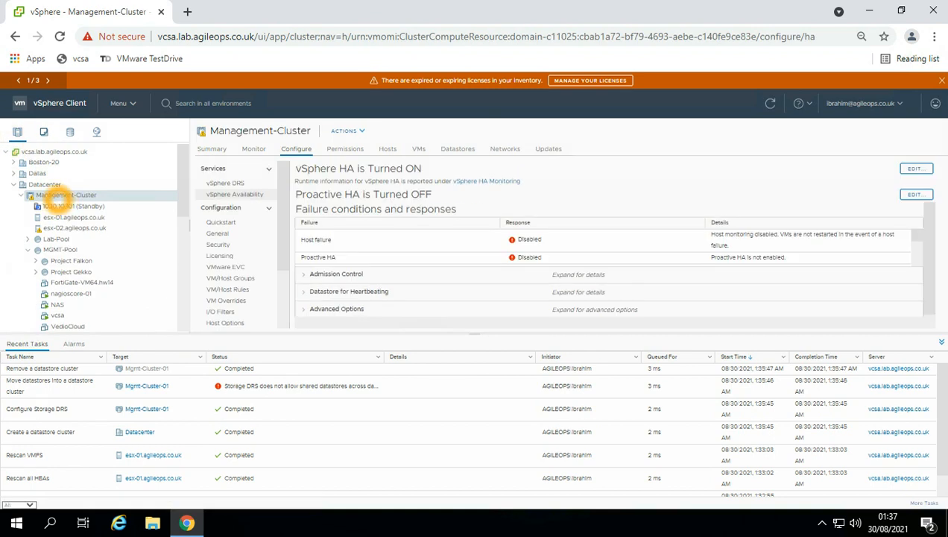
{"action": "right_click", "coordinate": [61, 196]}
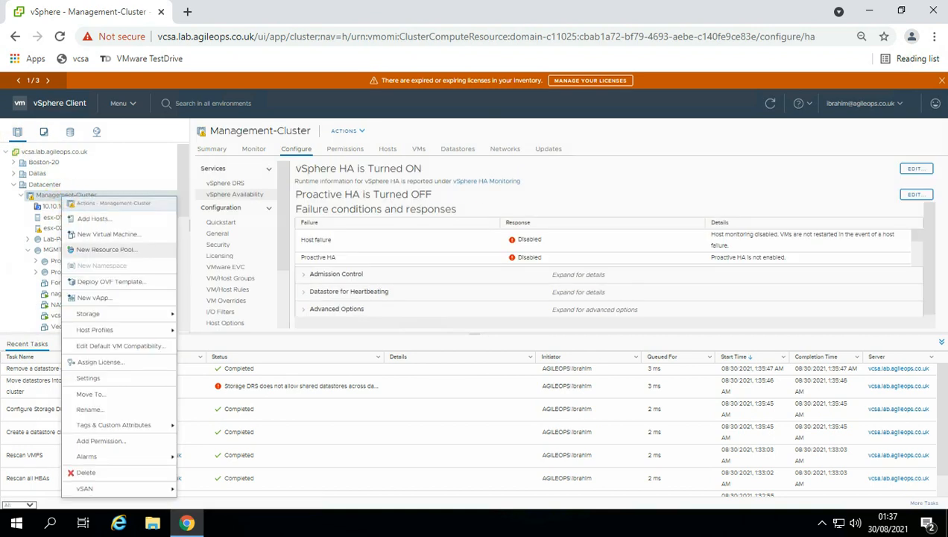
{"action": "mouse_move", "coordinate": [95, 330]}
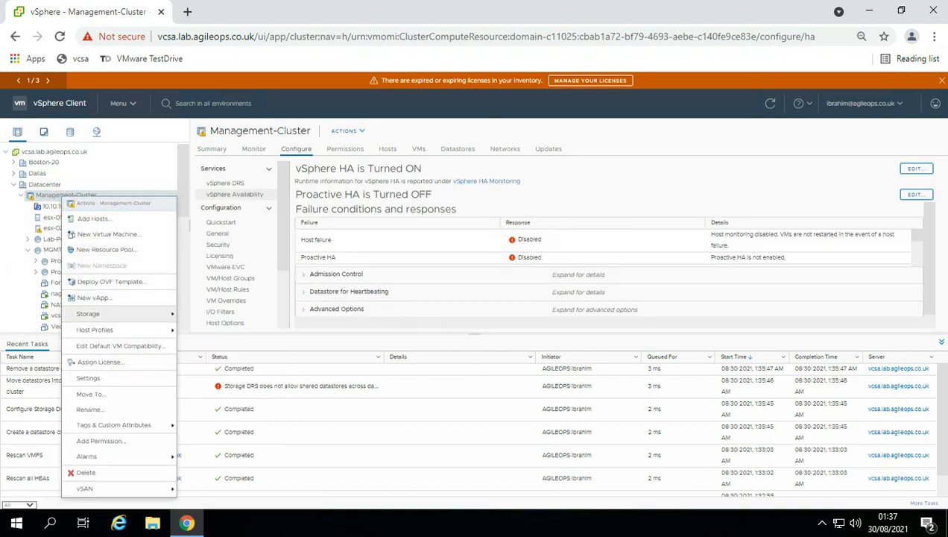
{"action": "mouse_move", "coordinate": [149, 492]}
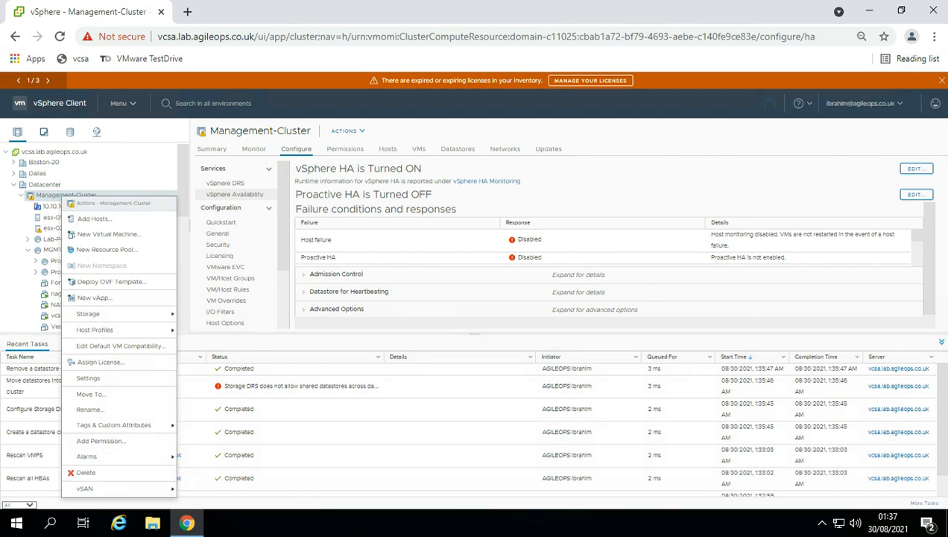
{"action": "left_click", "coordinate": [89, 377]}
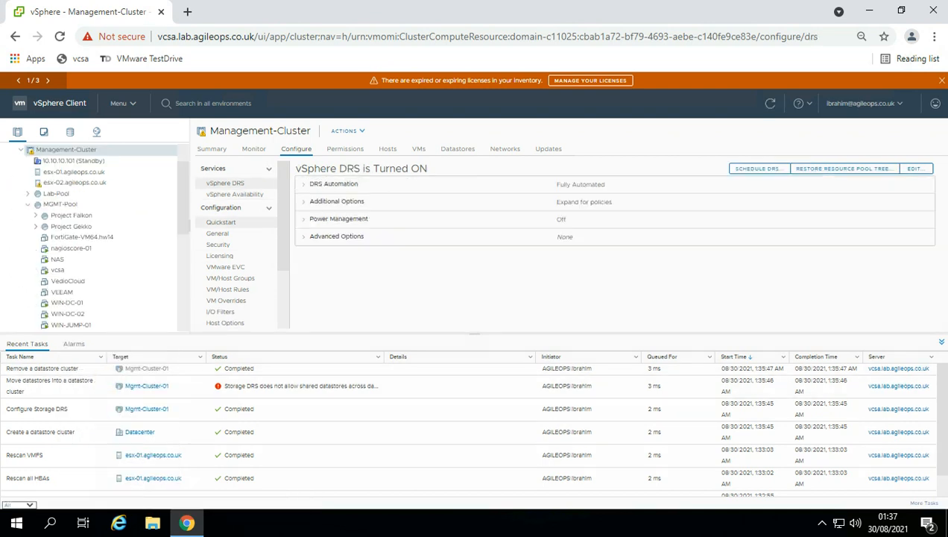
{"action": "left_click", "coordinate": [254, 195]}
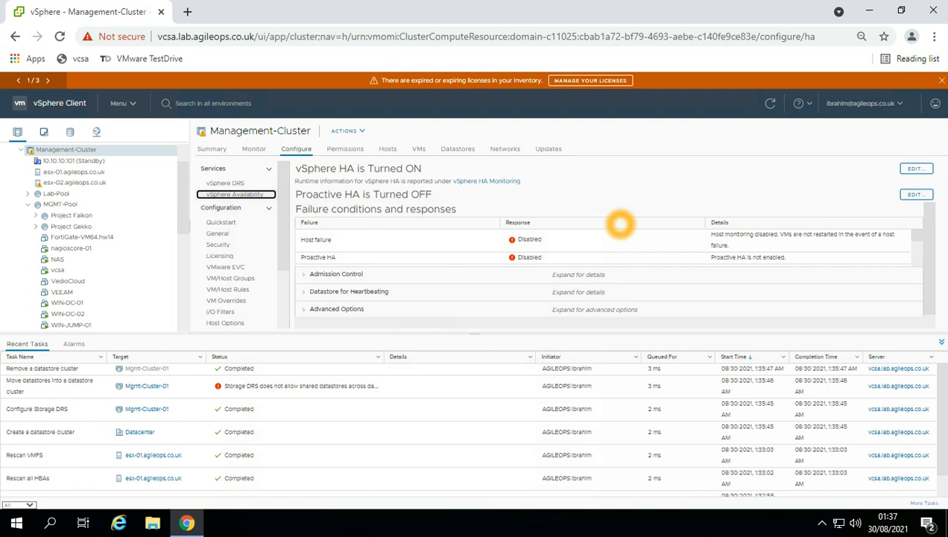
Try to assign MGMT-DS-01, MGMT-DS-02, MGMT-DS-03 and MGMT-DS_04 as vSphere HA heartbeat datastores for Management-Cluster.
{"action": "left_click", "coordinate": [916, 169]}
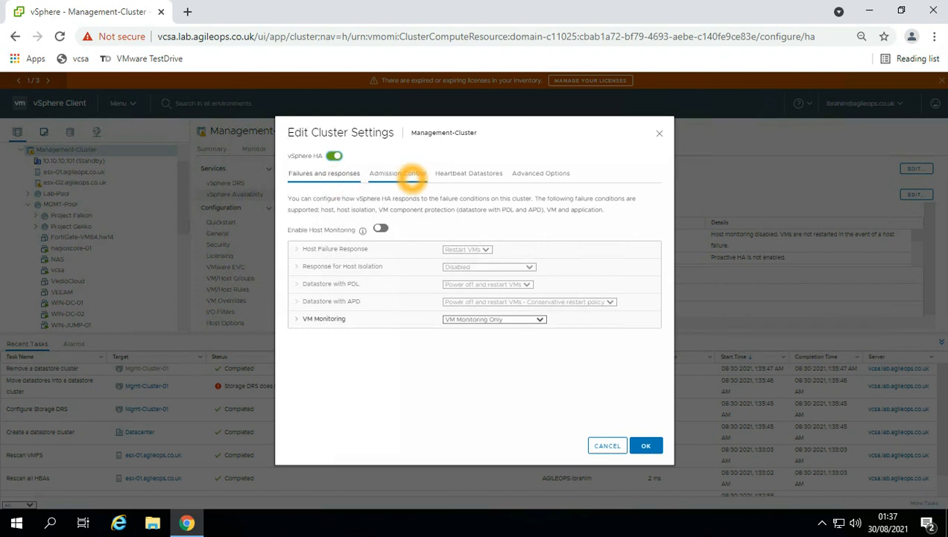
{"action": "left_click", "coordinate": [479, 173]}
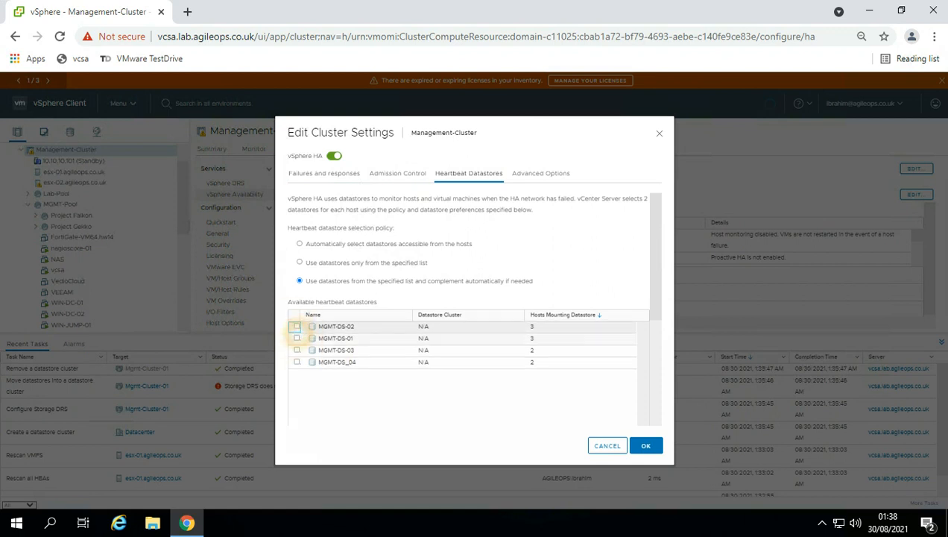
{"action": "left_click", "coordinate": [297, 338]}
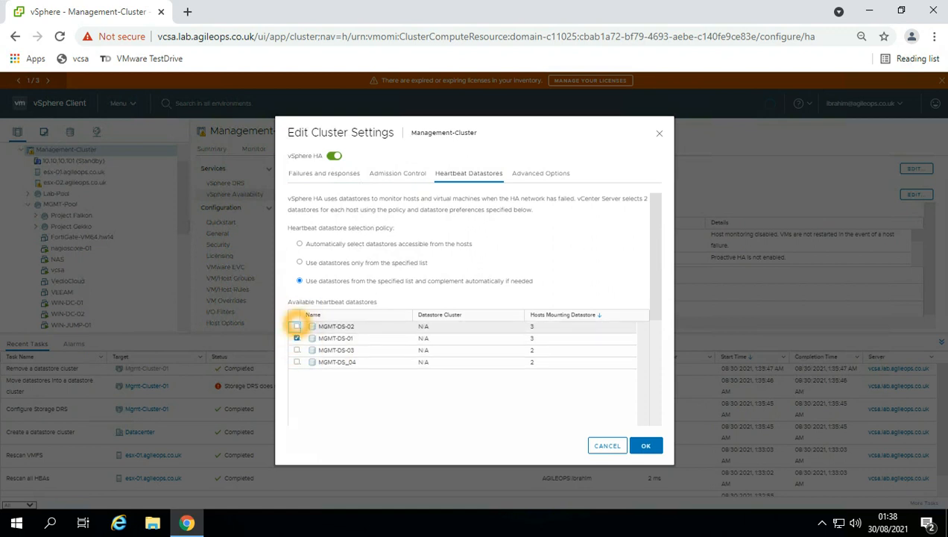
{"action": "left_click", "coordinate": [297, 326]}
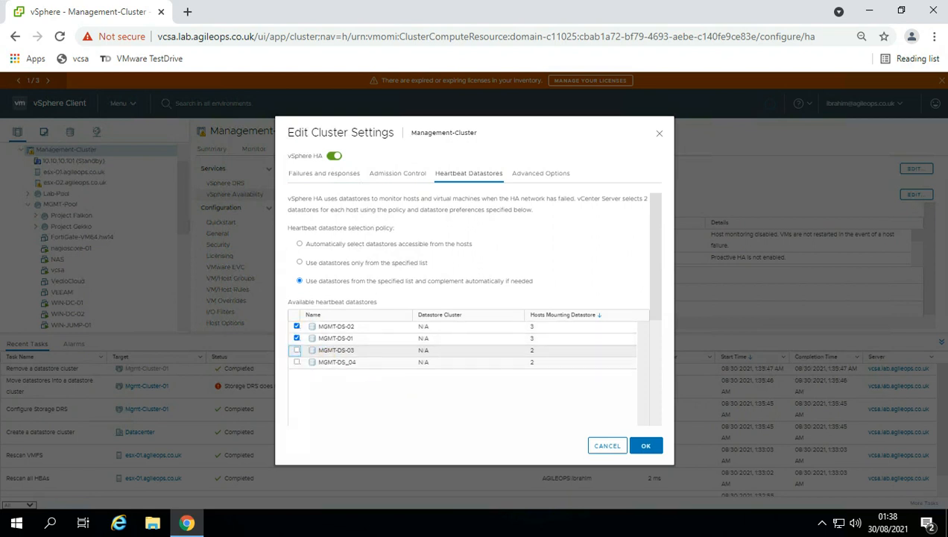
{"action": "left_click", "coordinate": [297, 363]}
{"action": "left_click", "coordinate": [297, 350]}
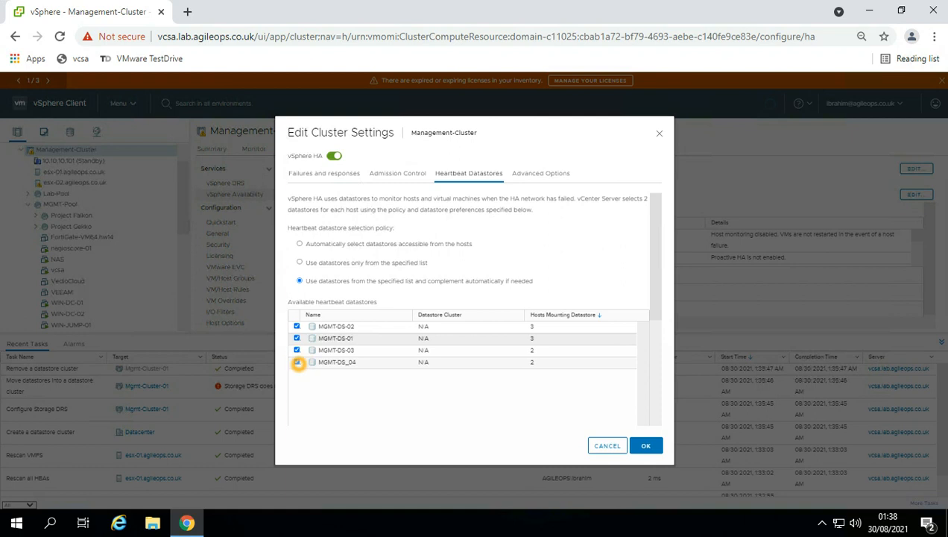
{"action": "left_click", "coordinate": [646, 445]}
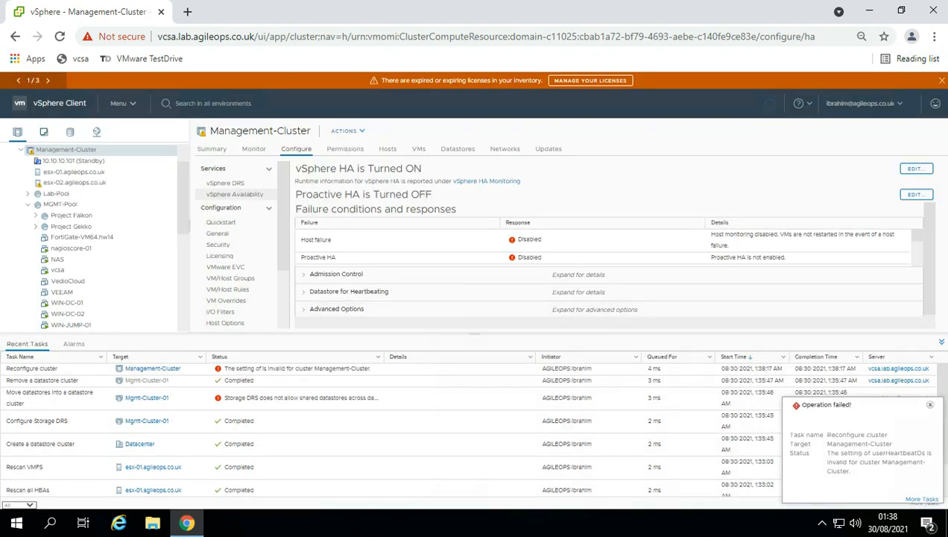
Unmount the MGMT-DS_04 datastore under Datacenter from both hosts, esx-01.agileops.co.uk and esx-02.agileops.co.uk.
{"action": "left_click", "coordinate": [930, 404]}
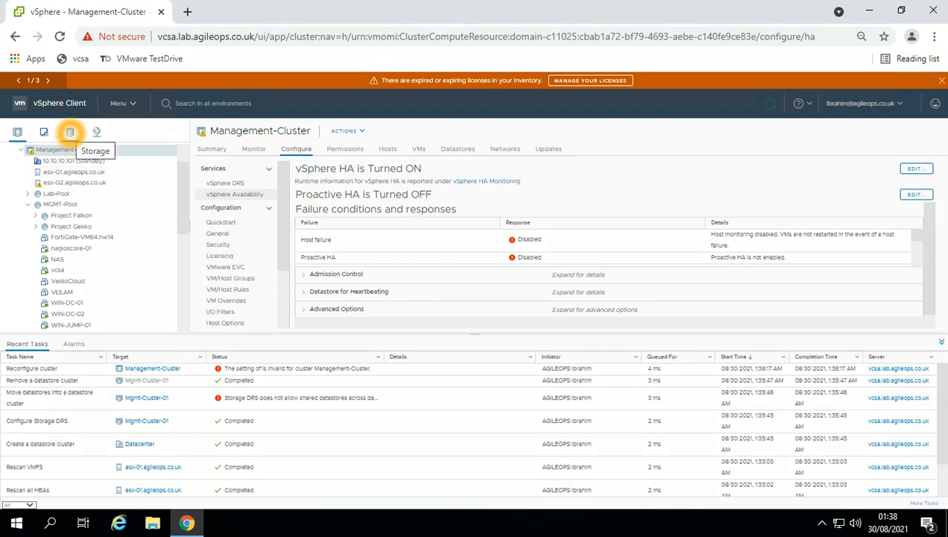
{"action": "left_click", "coordinate": [70, 131]}
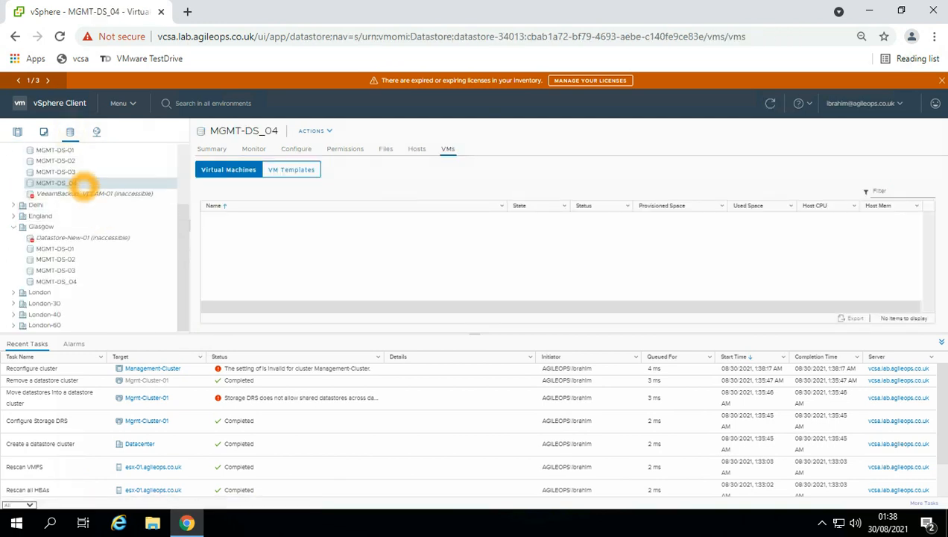
{"action": "right_click", "coordinate": [84, 184]}
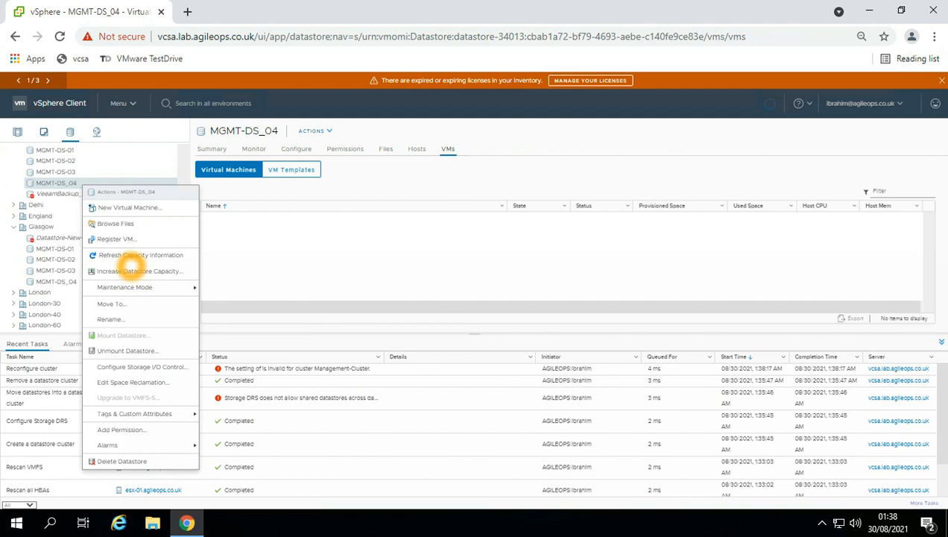
{"action": "left_click", "coordinate": [136, 351]}
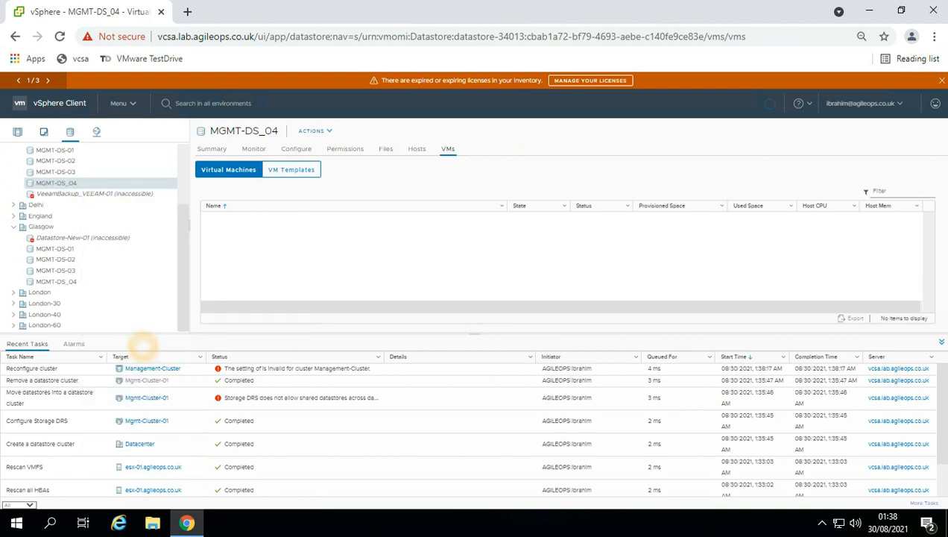
{"action": "left_click", "coordinate": [297, 245]}
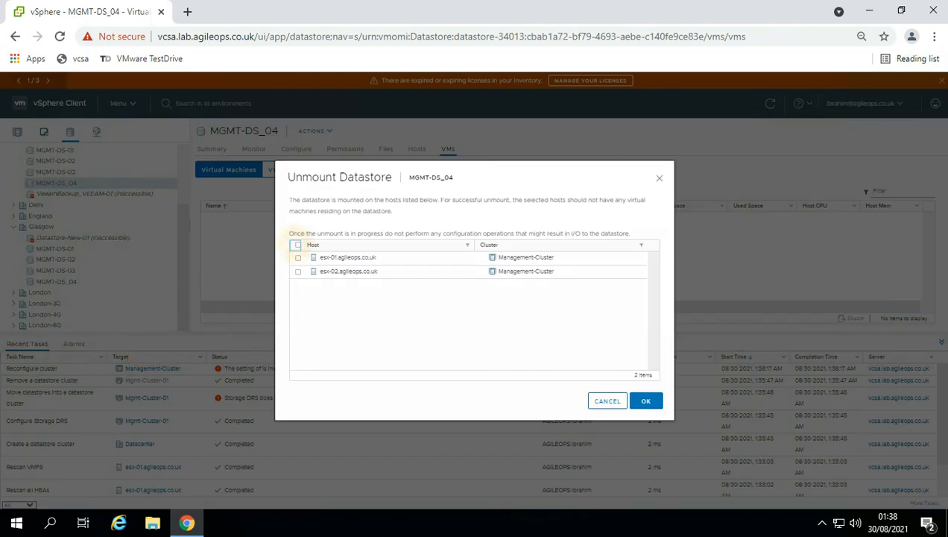
{"action": "left_click", "coordinate": [297, 245]}
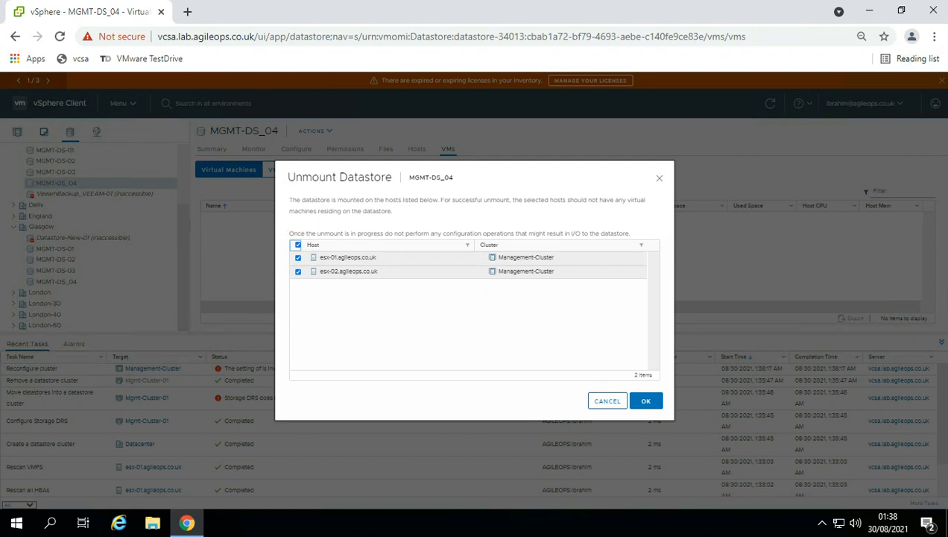
{"action": "left_click", "coordinate": [646, 400]}
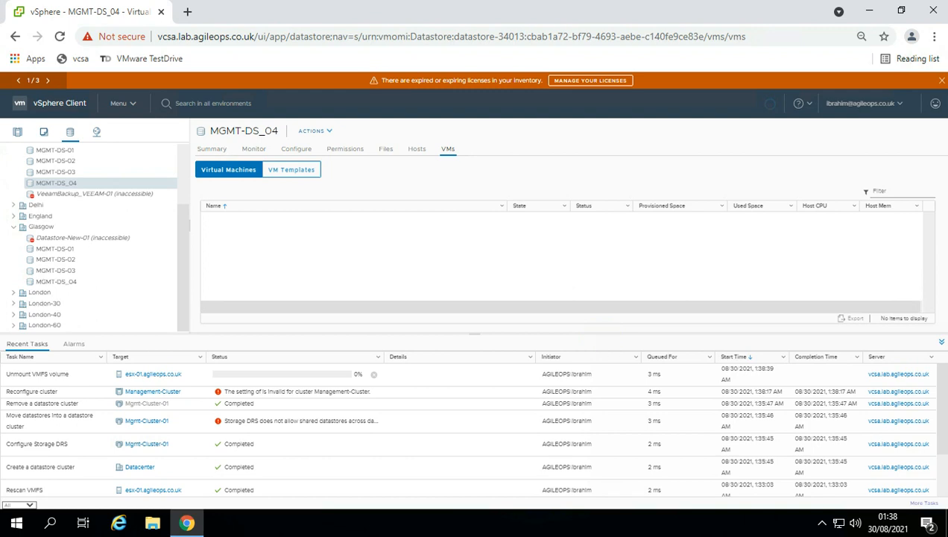
{"action": "left_click", "coordinate": [66, 386]}
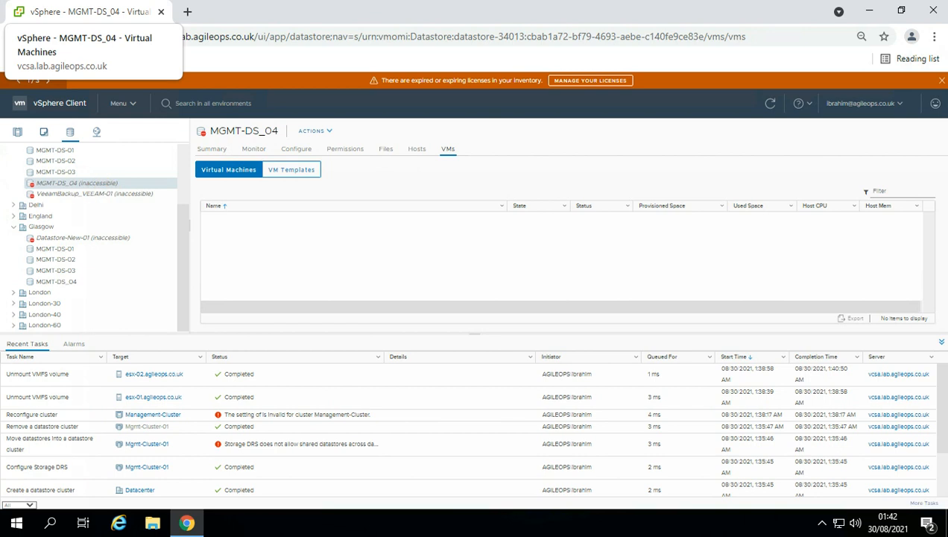
Delete the unmounted MGMT-DS_04 datastore from Datacenter and check the remaining datastores in the storage inventory.
{"action": "right_click", "coordinate": [96, 185]}
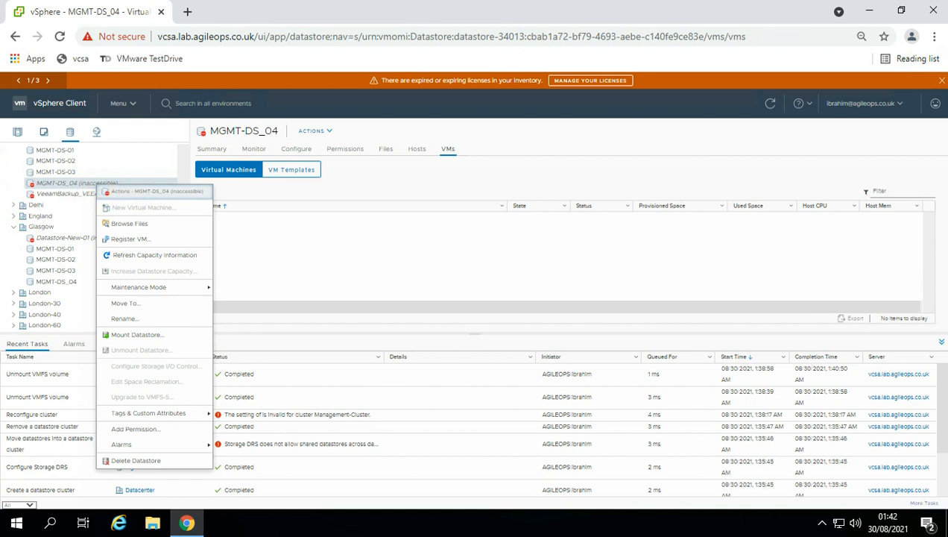
{"action": "left_click", "coordinate": [138, 455]}
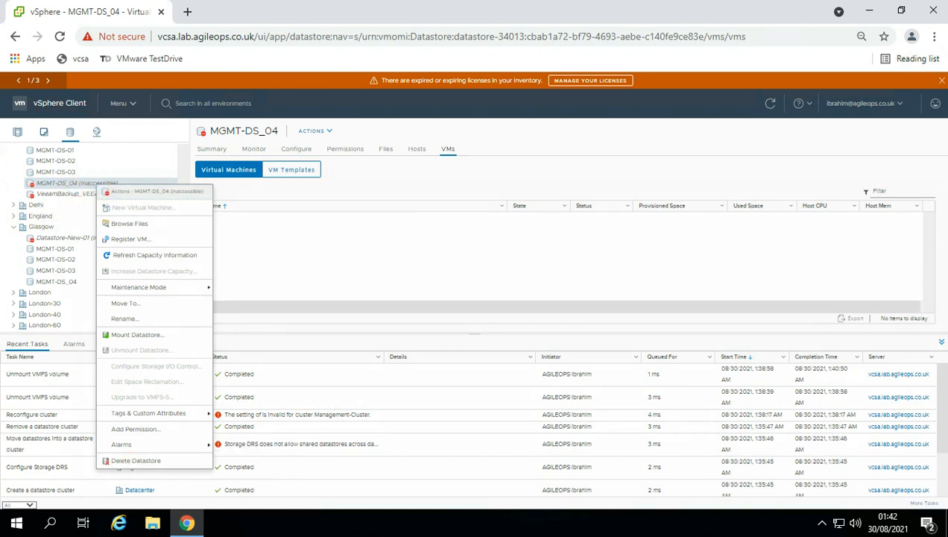
{"action": "left_click", "coordinate": [127, 461]}
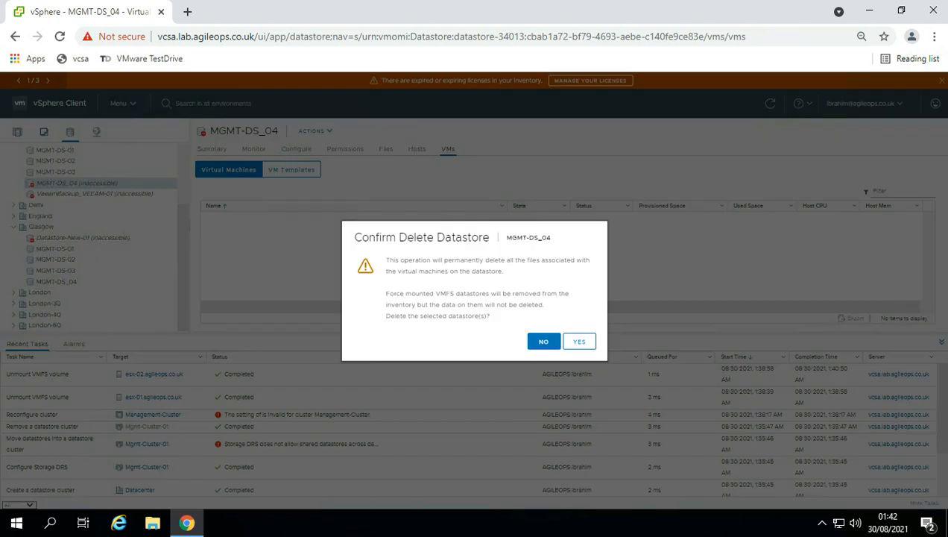
{"action": "left_click", "coordinate": [579, 340]}
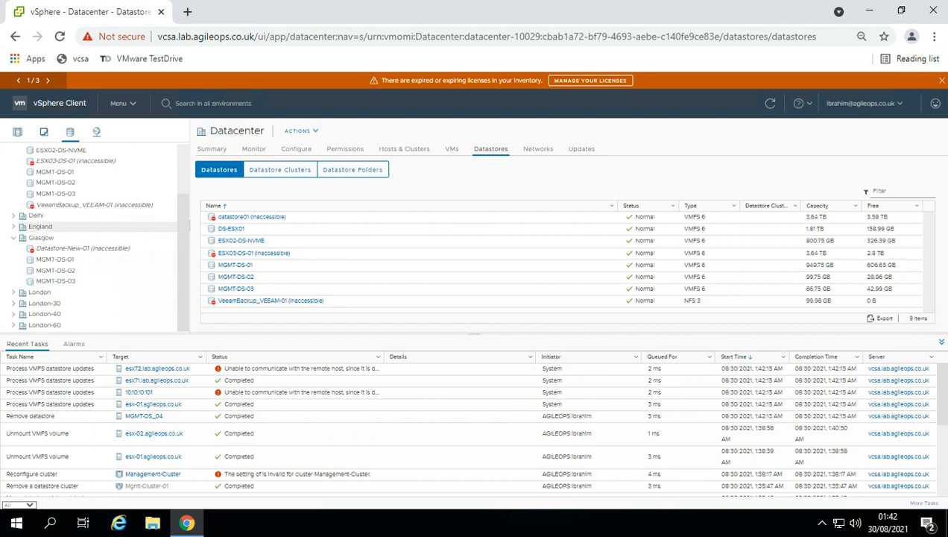
{"action": "left_click", "coordinate": [109, 224]}
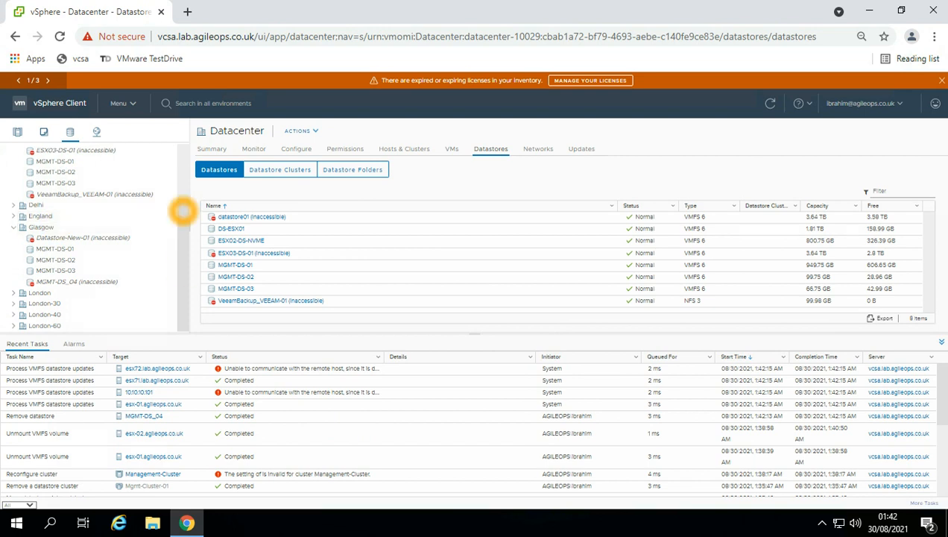
Return to the Management-Cluster availability settings, and switch from the remote desktop session to the PowerPoint slide show's Topics slide.
{"action": "left_click", "coordinate": [17, 131]}
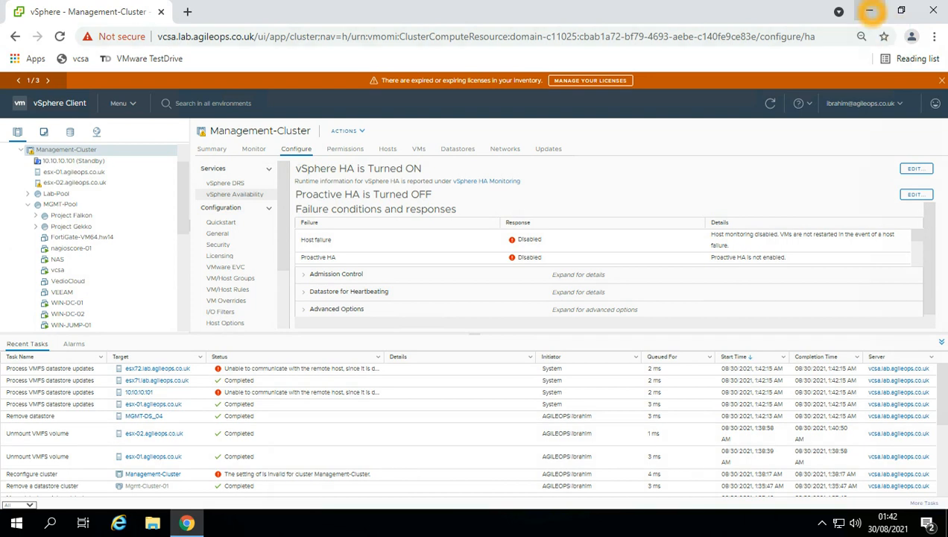
{"action": "mouse_move", "coordinate": [501, 4]}
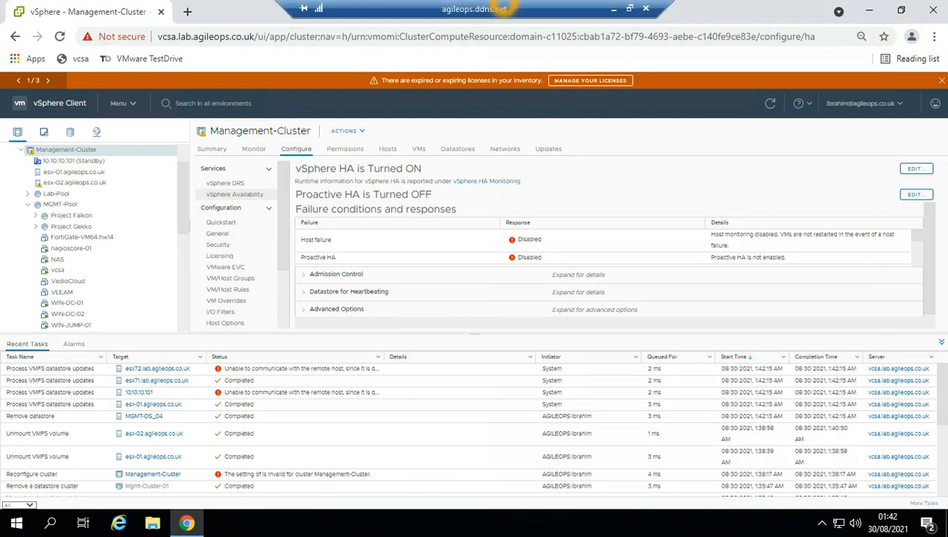
{"action": "left_click", "coordinate": [629, 9]}
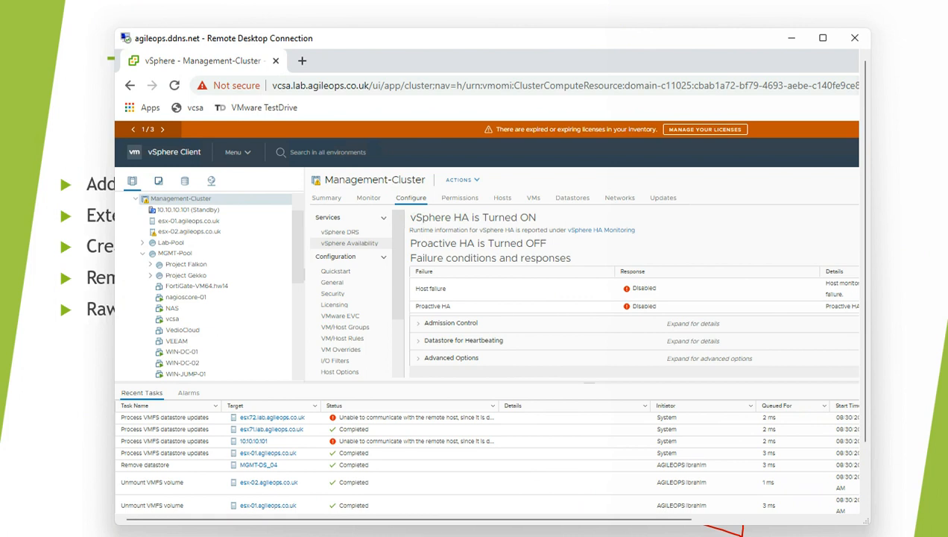
{"action": "left_click", "coordinate": [44, 98]}
{"action": "scroll", "coordinate": [308, 334], "scroll_direction": "down", "scroll_amount": 1}
{"action": "scroll", "coordinate": [307, 334], "scroll_direction": "up", "scroll_amount": 2}
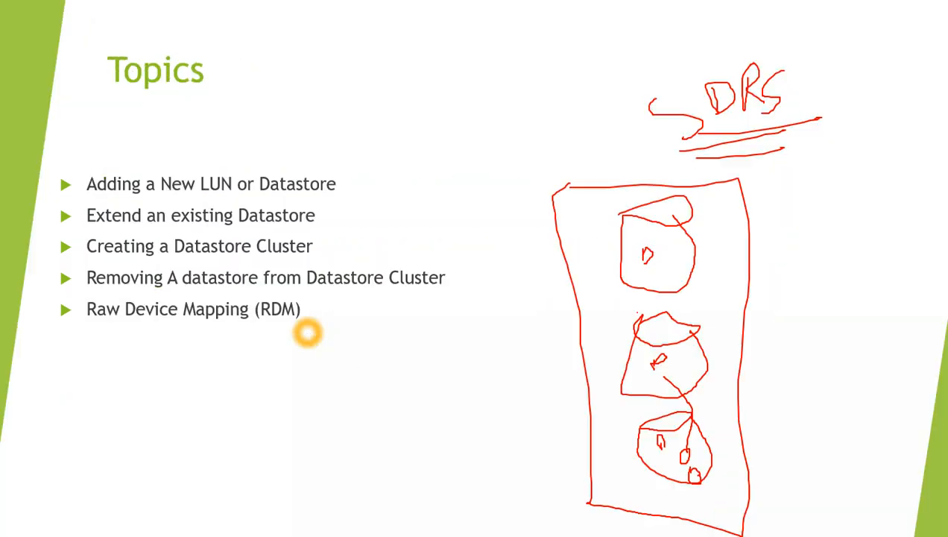
Advance the slide show past the Shared Storage and Demo slides to the Online VMware and Cisco Labs slide.
{"action": "scroll", "coordinate": [307, 333], "scroll_direction": "down", "scroll_amount": 1}
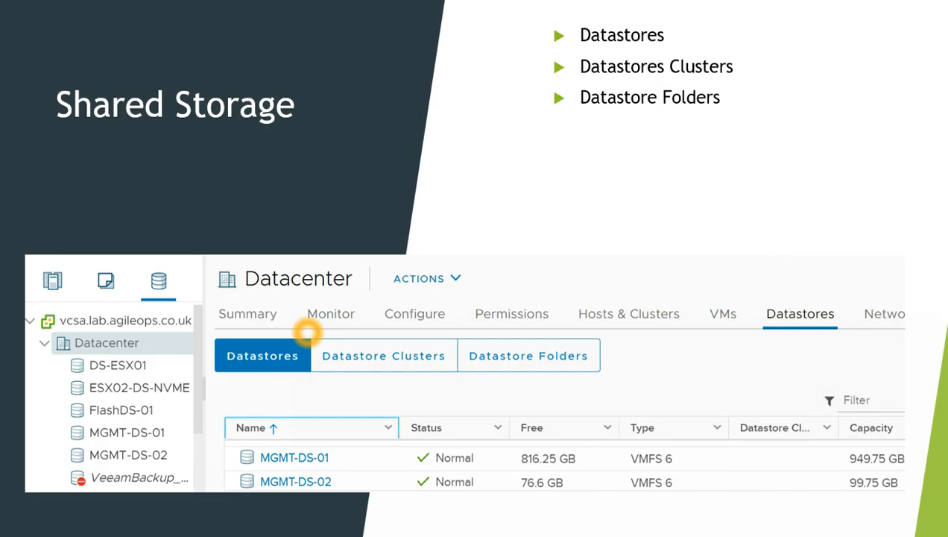
{"action": "scroll", "coordinate": [307, 334], "scroll_direction": "down", "scroll_amount": 1}
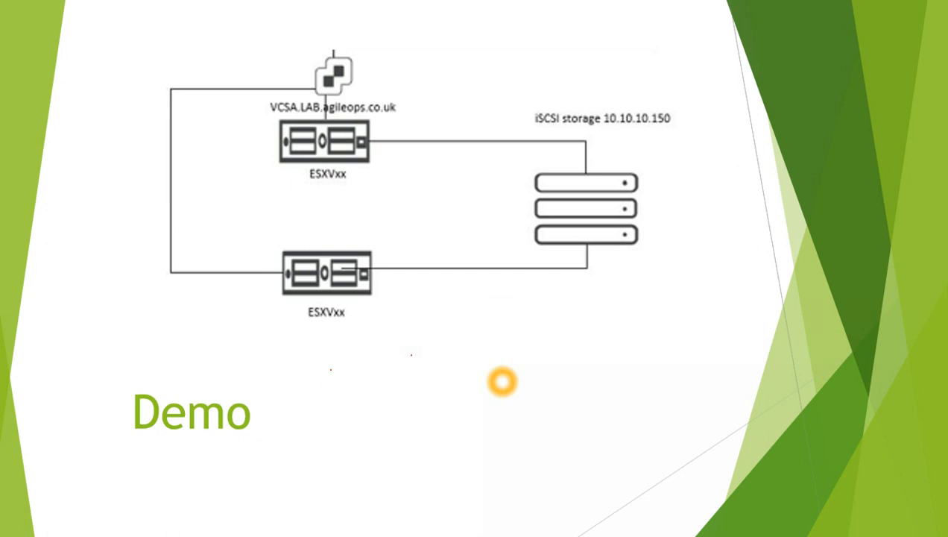
{"action": "right_click", "coordinate": [502, 380]}
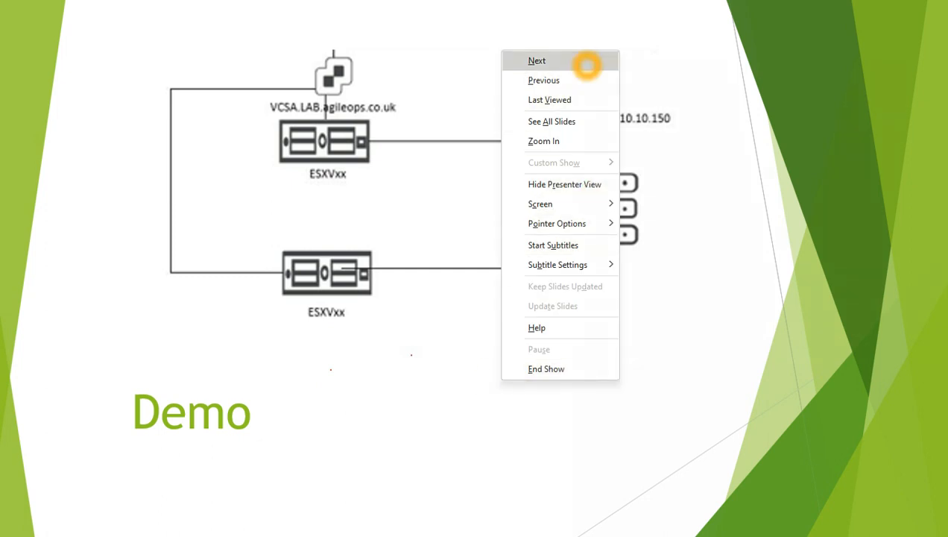
{"action": "left_click", "coordinate": [584, 62]}
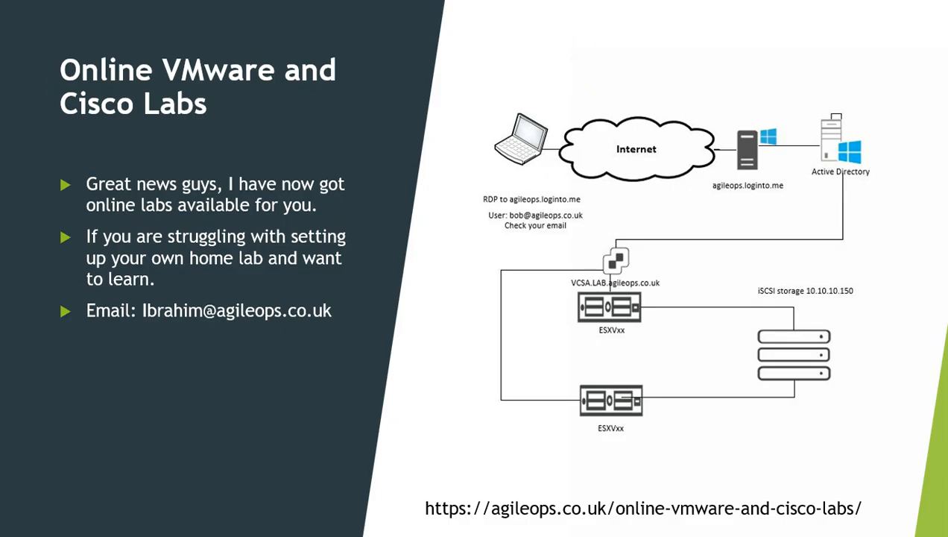